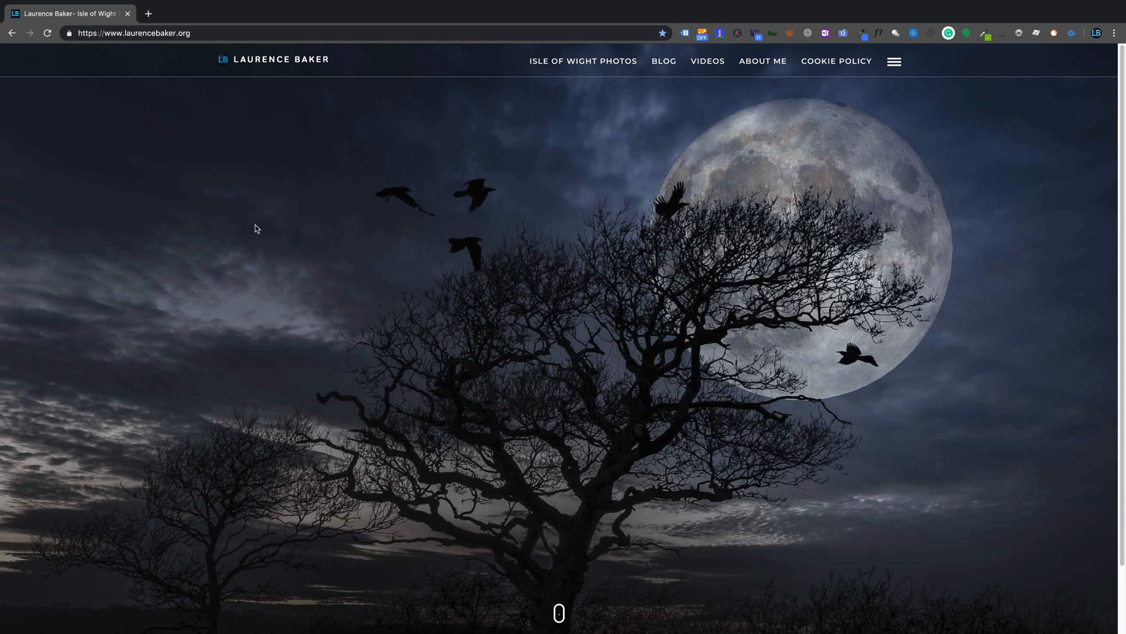
# Open laurencebaker.org in a new incognito window and accept the site's cookies.
pyautogui.press('super+shift+n')
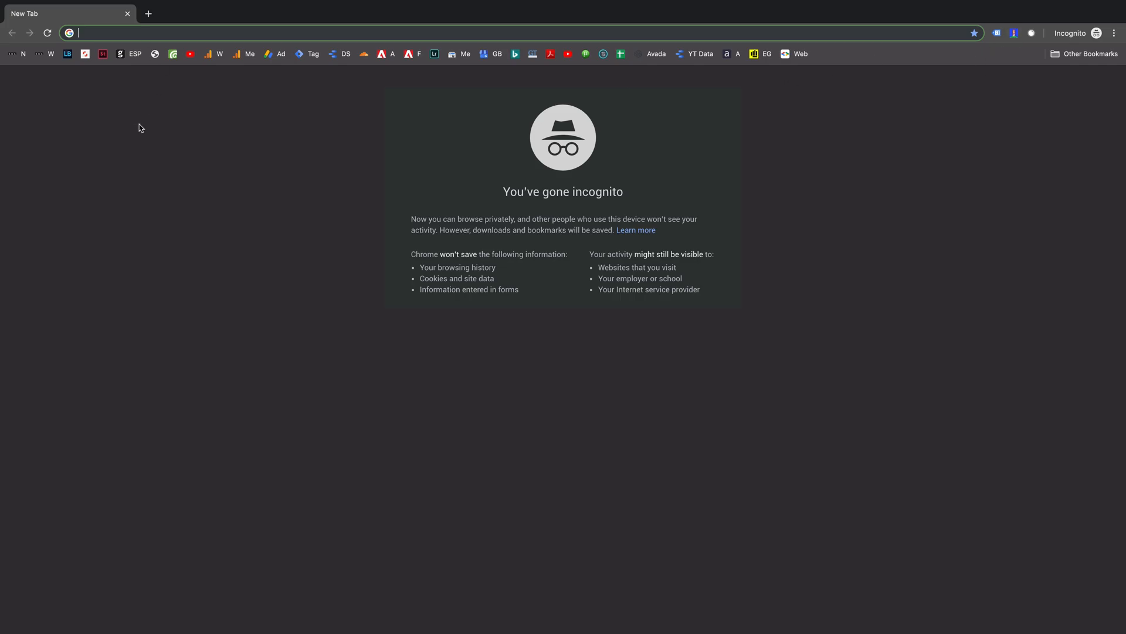
pyautogui.write('laurencebaker.org')
pyautogui.press('Return')
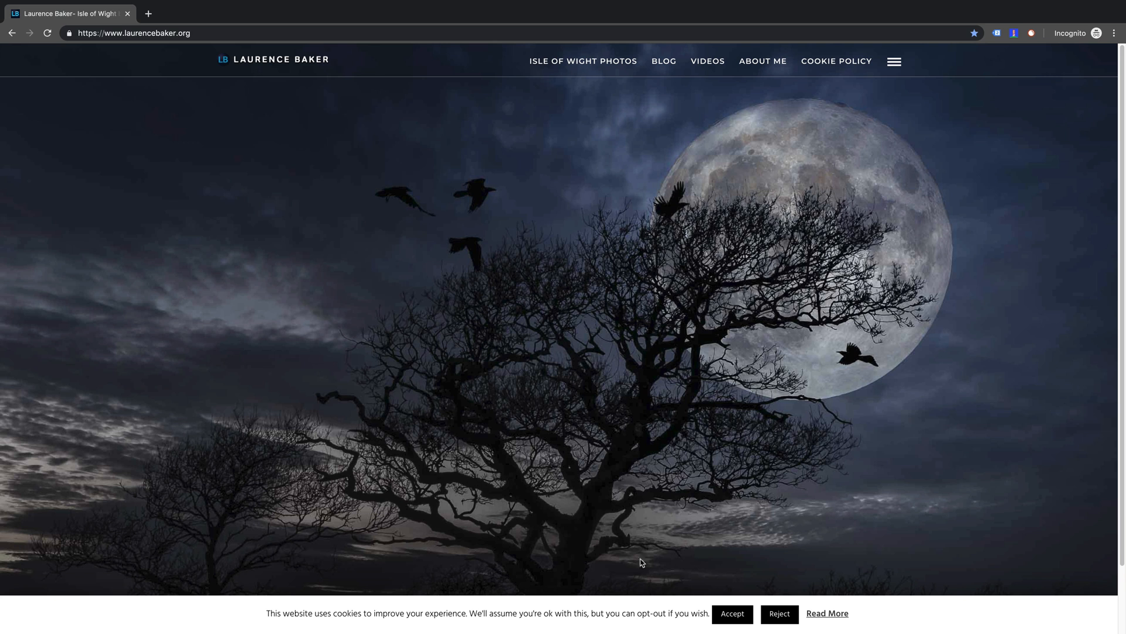
pyautogui.click(730, 612)
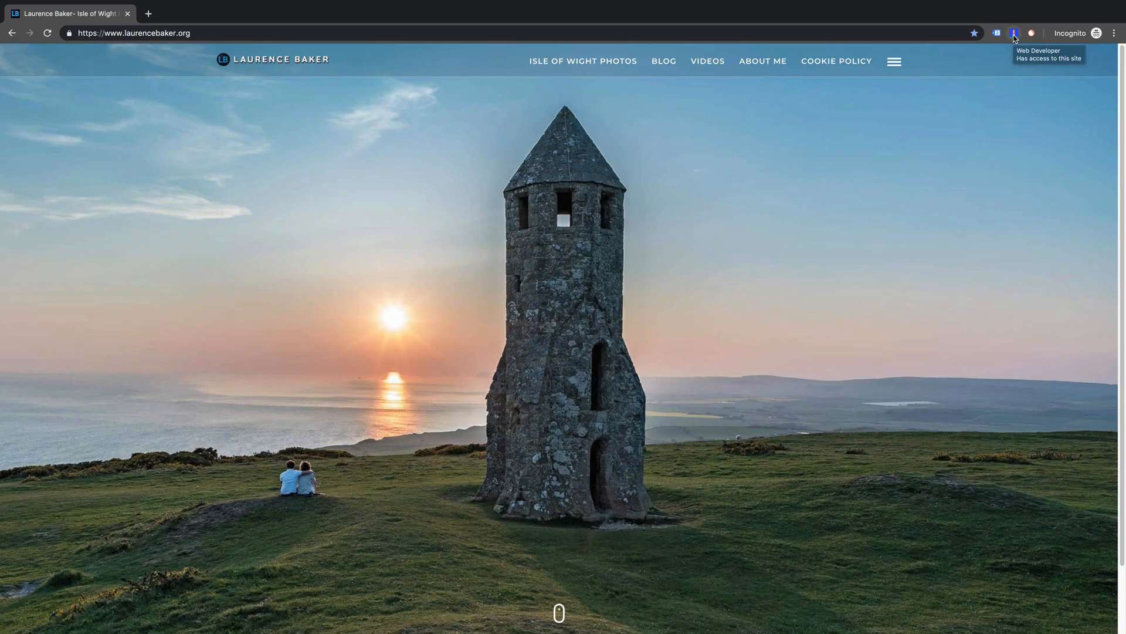
# Generate a Lighthouse report for the home page and examine the images listed under its "Properly size images" opportunity.
pyautogui.click(1014, 34)
pyautogui.click(949, 149)
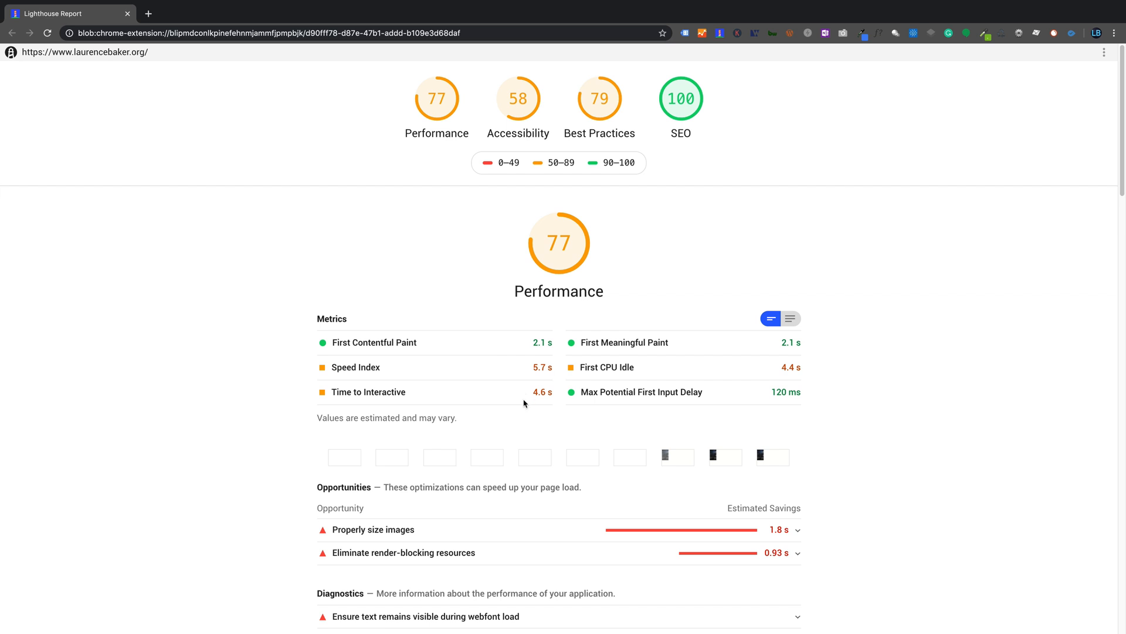
pyautogui.scroll(-3, 525, 399)
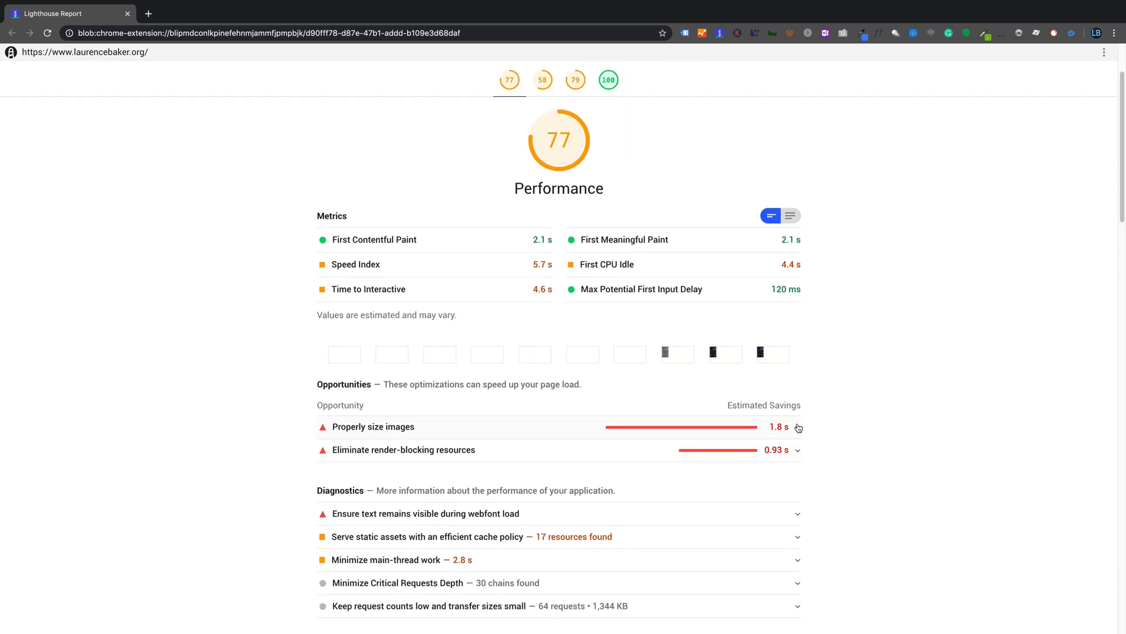
pyautogui.click(797, 426)
pyautogui.scroll(-5, 604, 464)
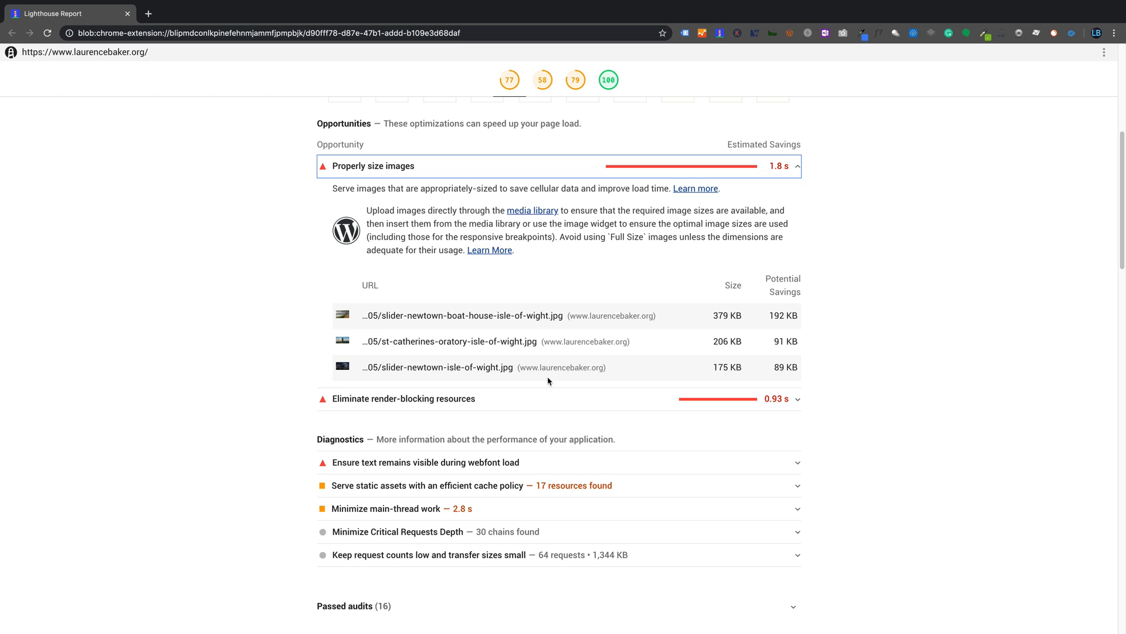
pyautogui.scroll(6, 548, 381)
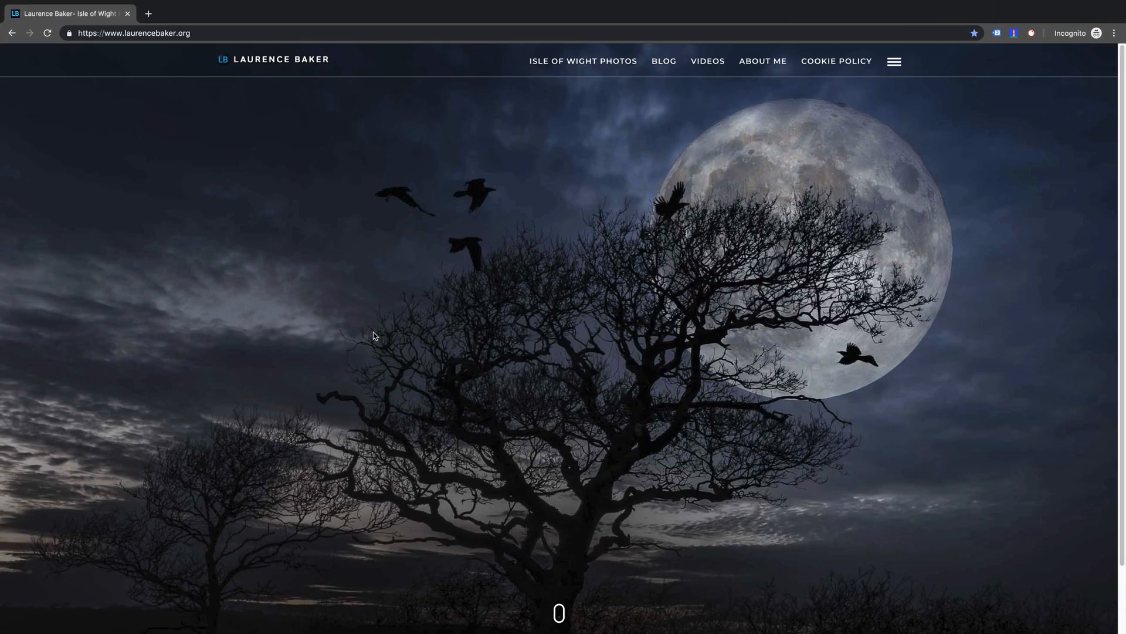
# Switch to Lightroom Classic and review the export settings for the stone tower photo without exporting it.
pyautogui.press('super+Tab')
pyautogui.press('super+Tab')
pyautogui.press('super+Tab')
pyautogui.press('super+Tab')
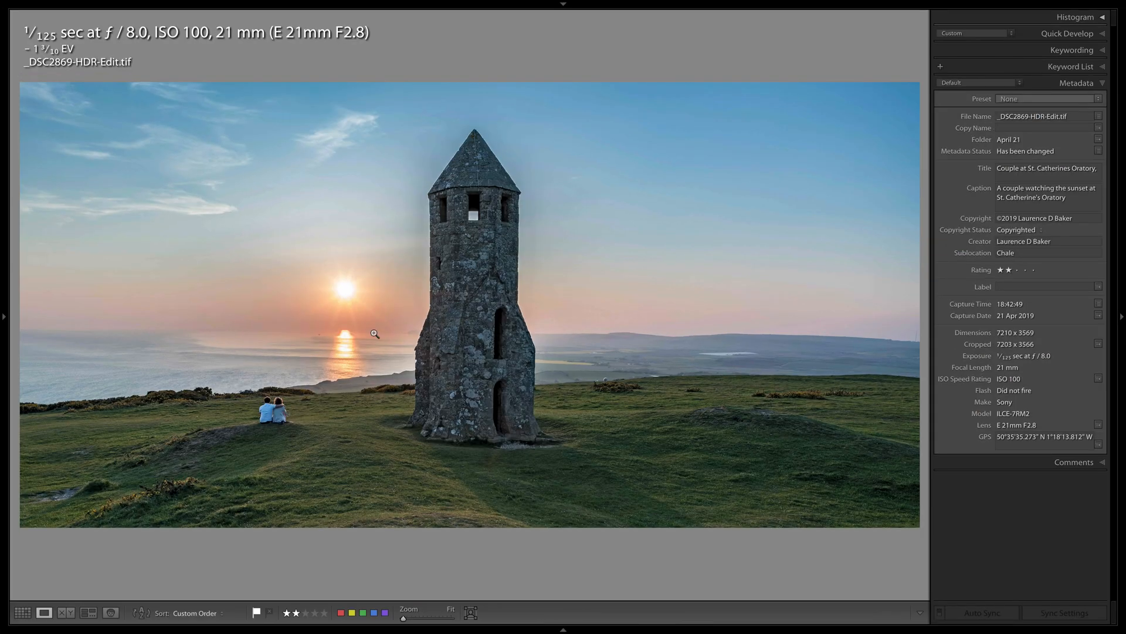
pyautogui.press('super+shift+e')
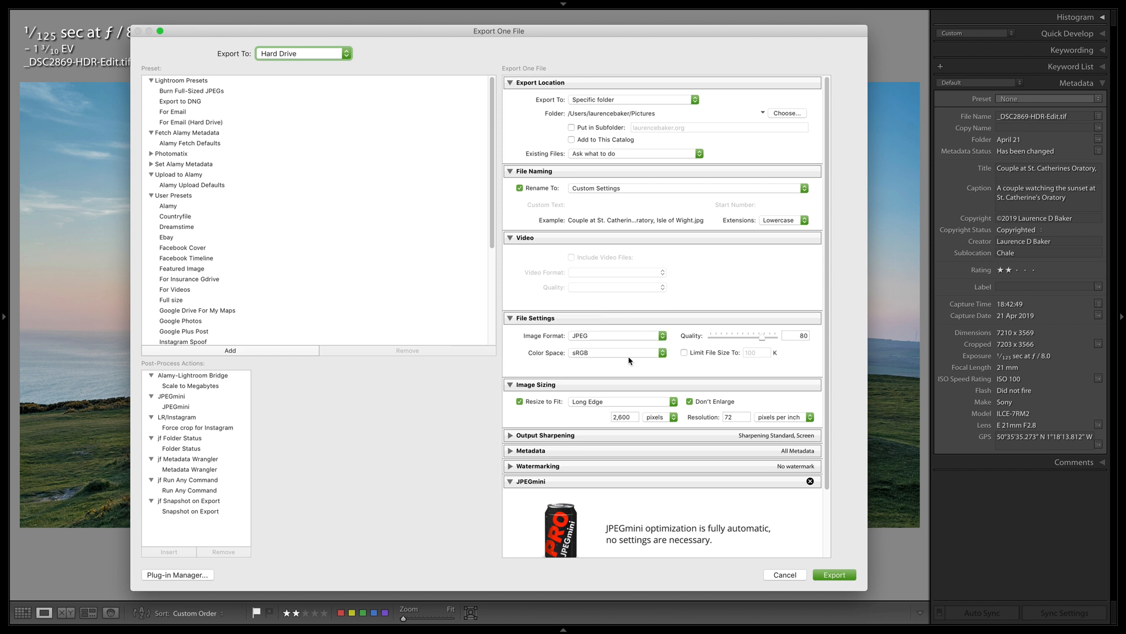
pyautogui.click(784, 576)
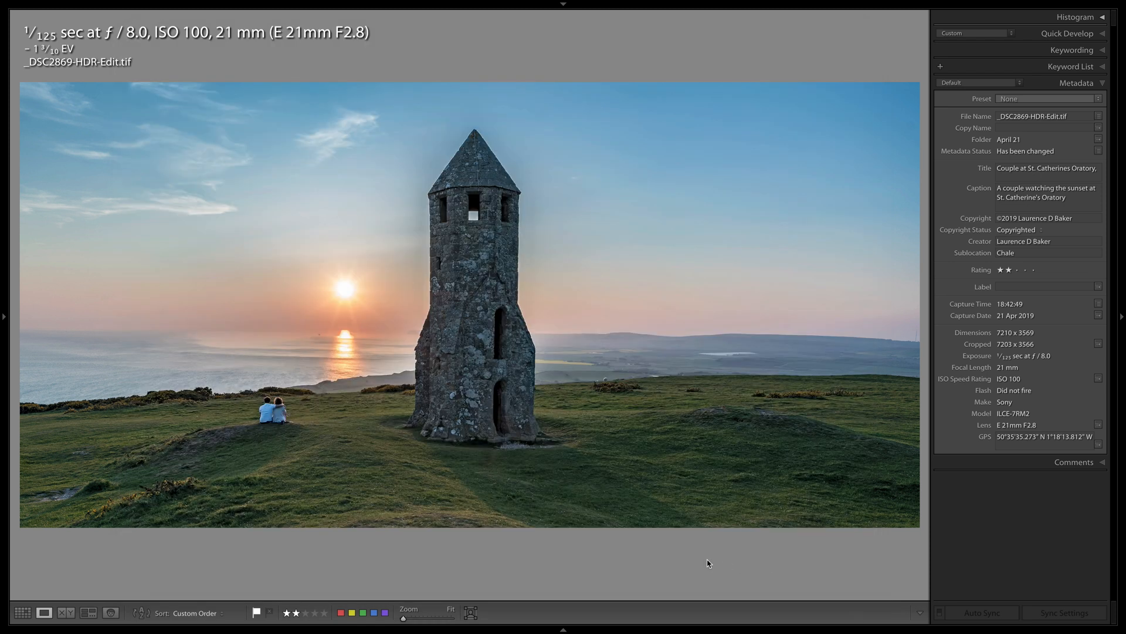
# Launch the Export Quality Tests plug-in for the stone tower photo.
pyautogui.moveTo(223, 3)
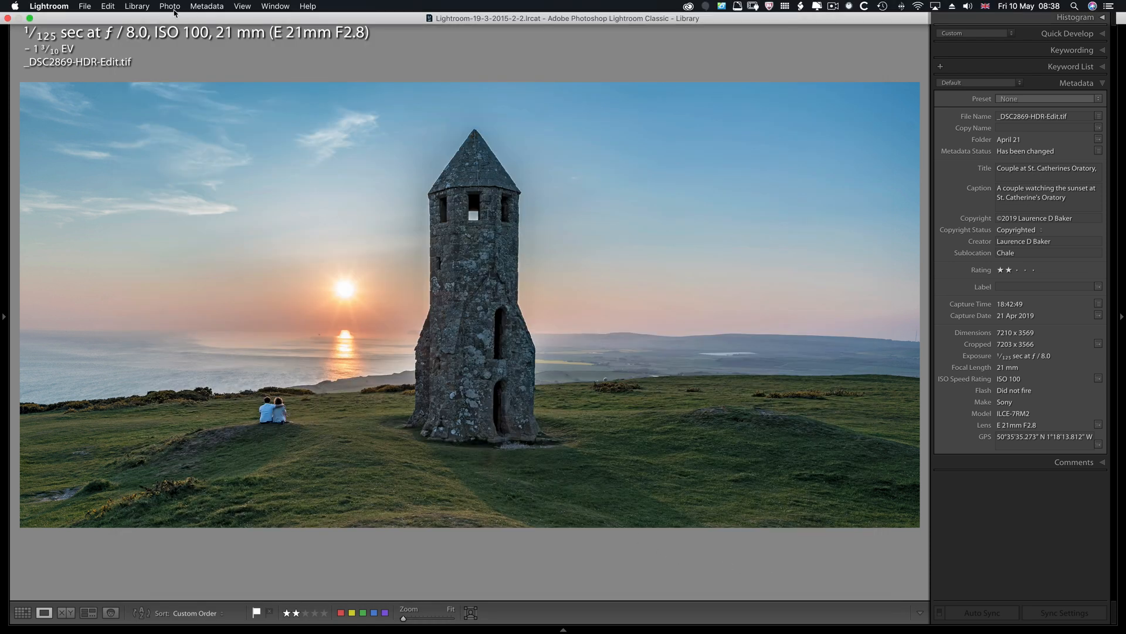
pyautogui.click(144, 7)
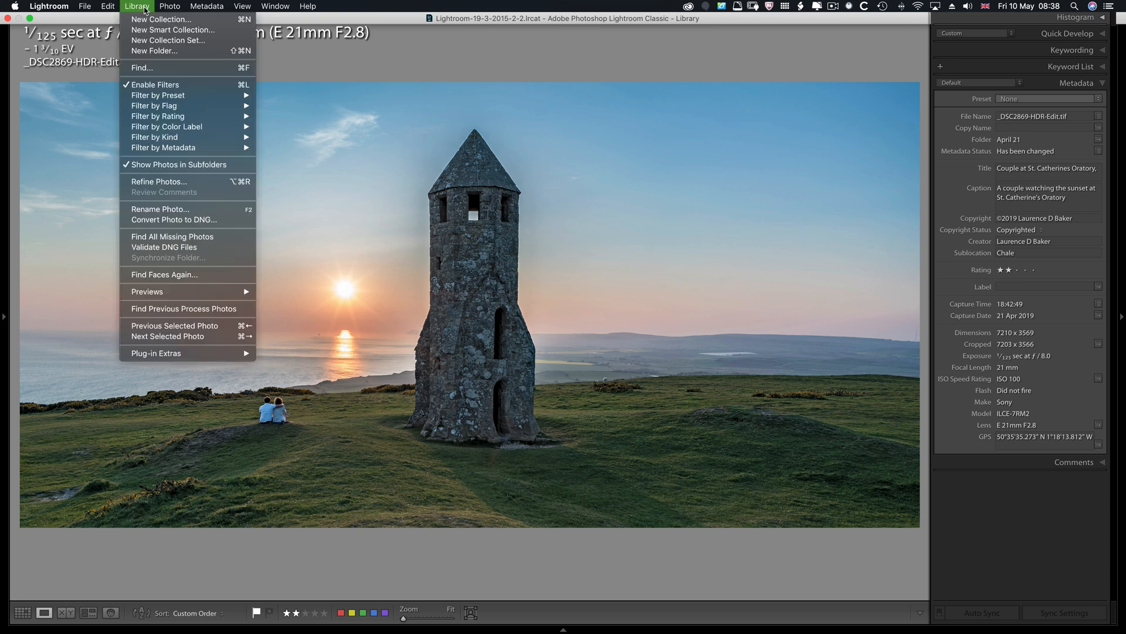
pyautogui.moveTo(180, 357)
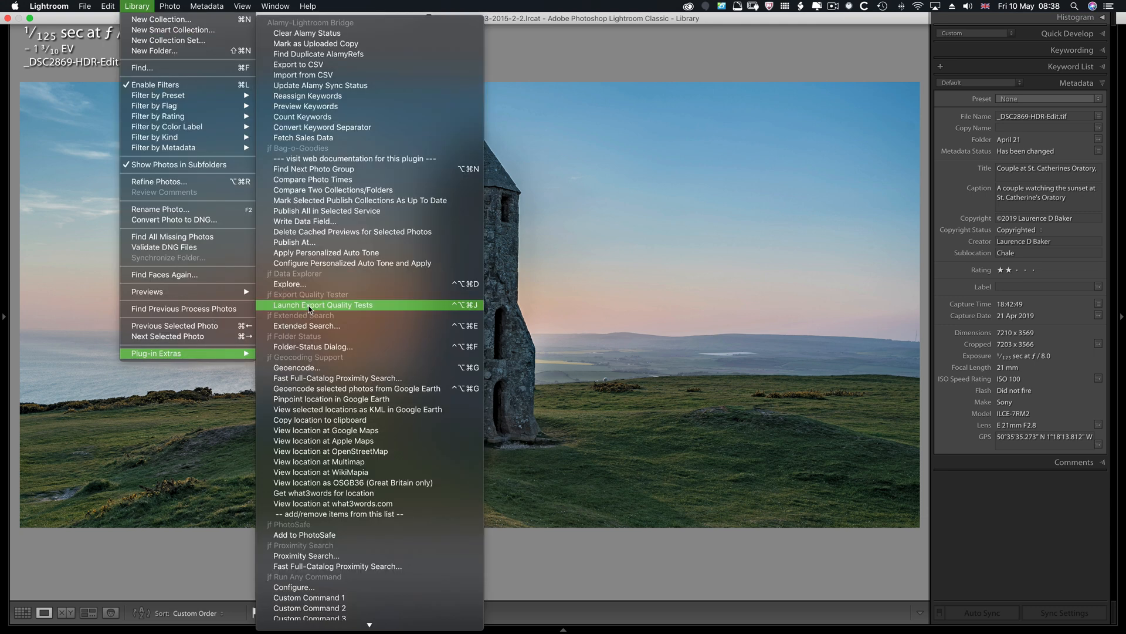
pyautogui.click(310, 307)
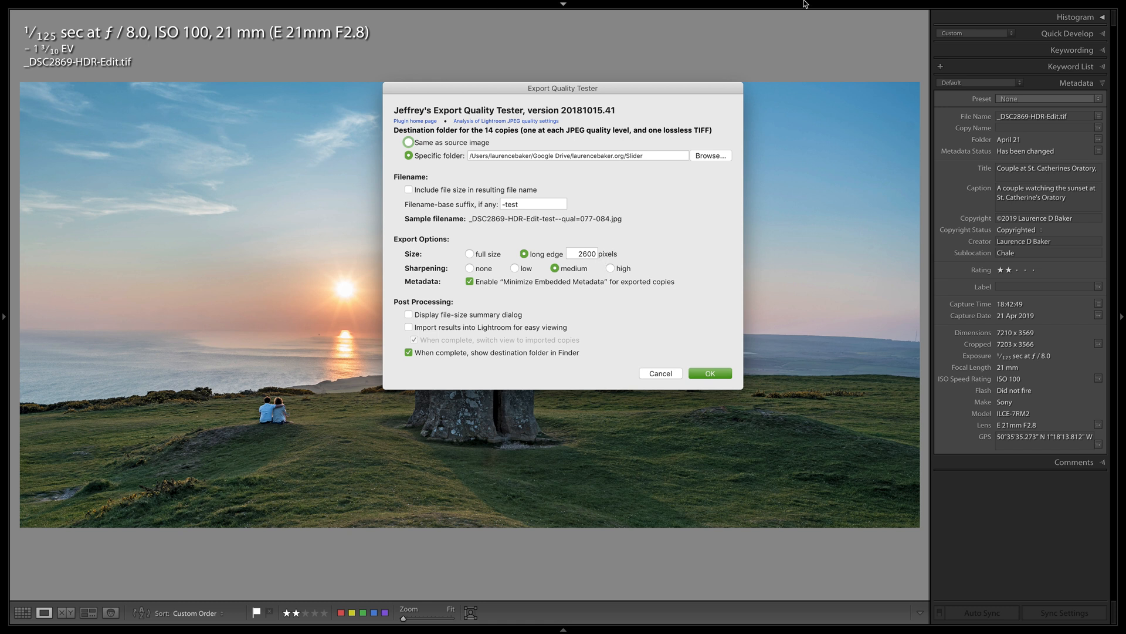
# Check the list of available resolutions for the built-in display without changing the setting.
pyautogui.moveTo(919, 4)
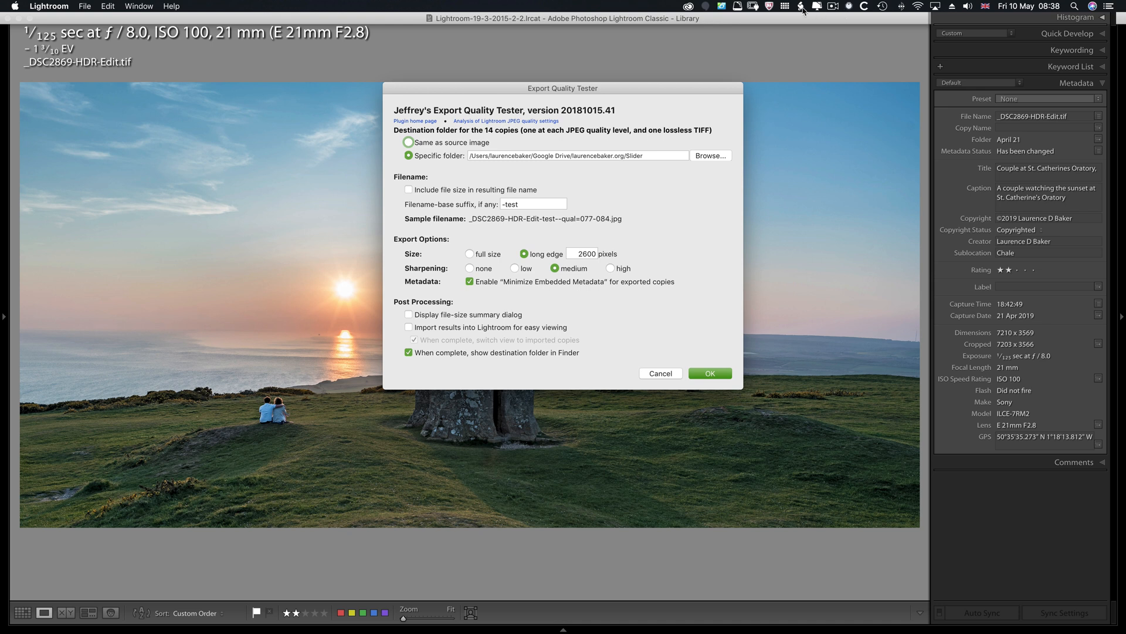
pyautogui.click(785, 6)
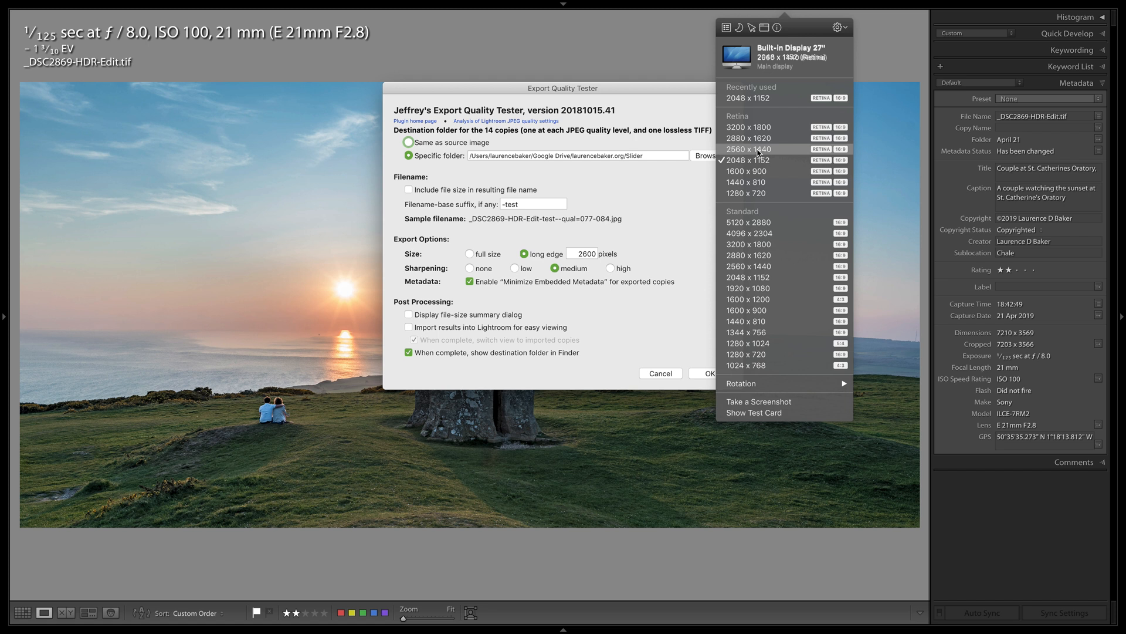
pyautogui.click(681, 190)
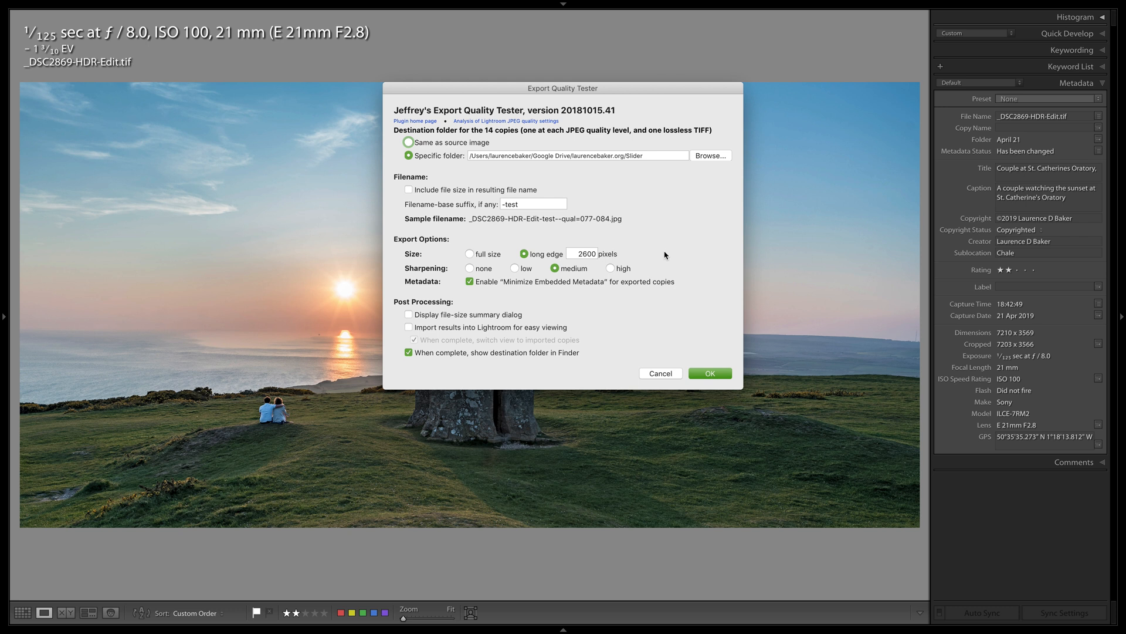
# Run the quality test exports with the current options and open the Slider folder in Finder.
pyautogui.click(718, 373)
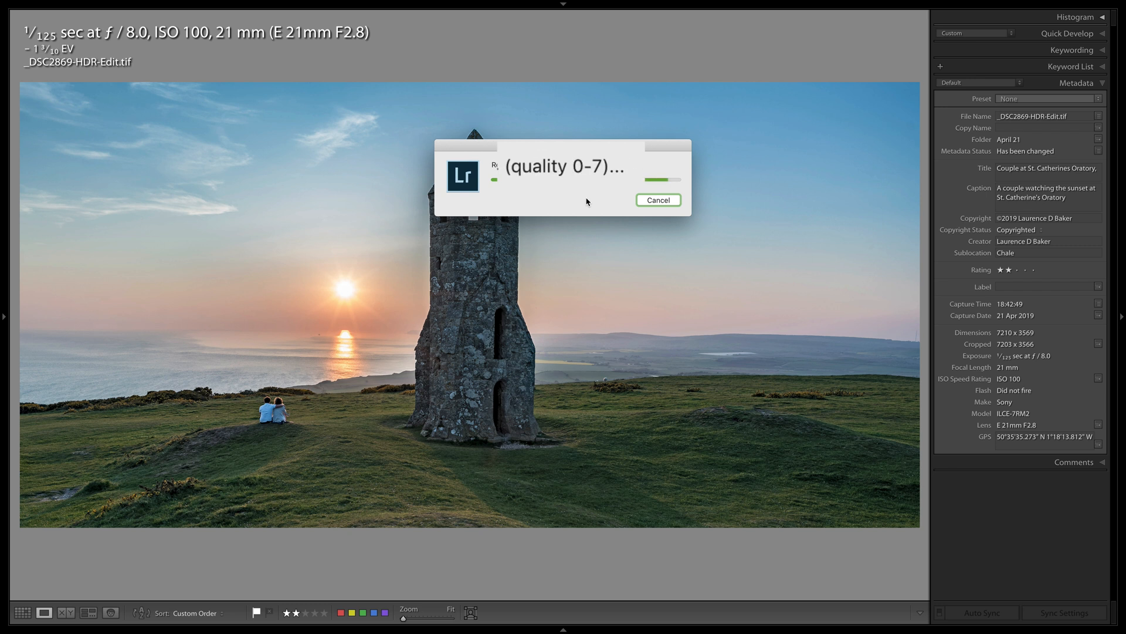
pyautogui.press('super+Tab')
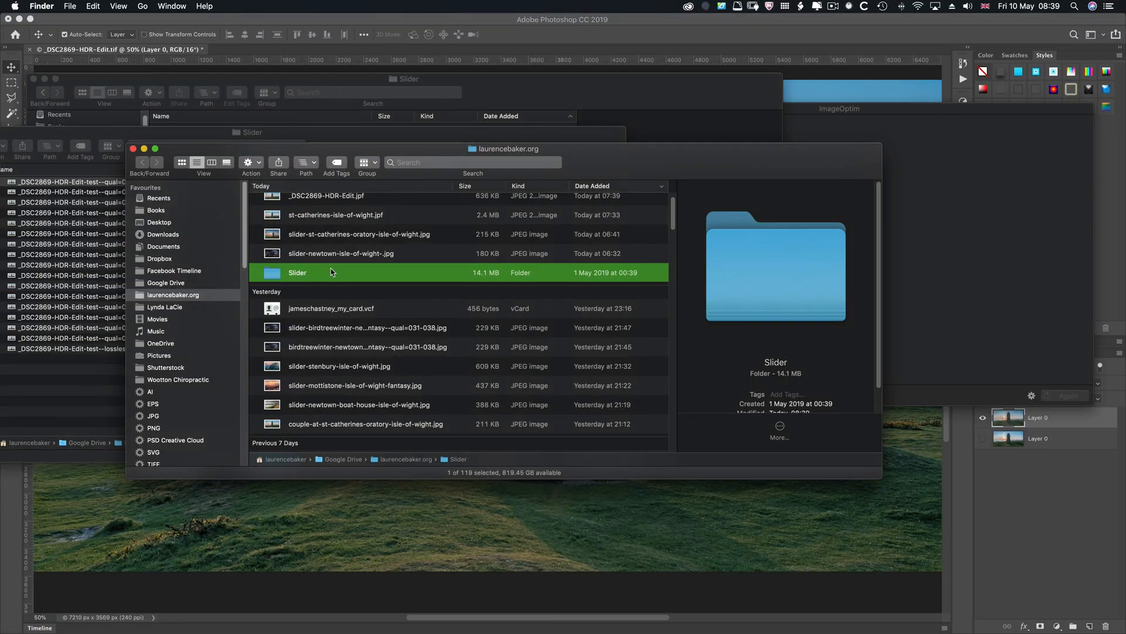
pyautogui.doubleClick(267, 275)
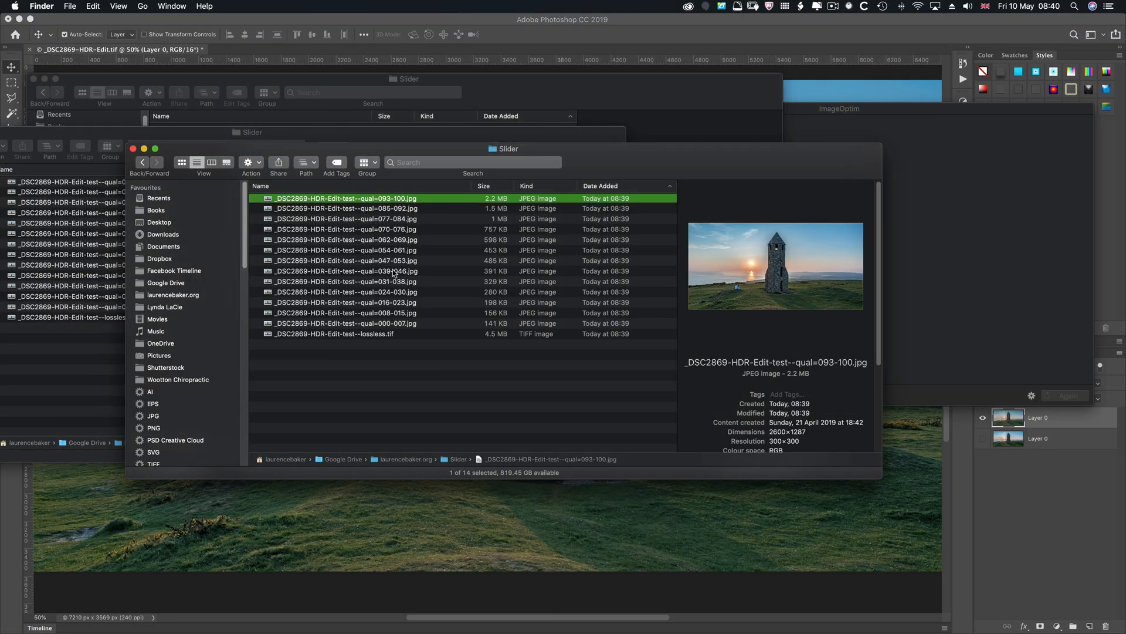
# Preview the test image _DSC2869-HDR-Edit-test--qual=039-046.jpg at large size to judge its quality.
pyautogui.click(393, 270)
pyautogui.press('space')
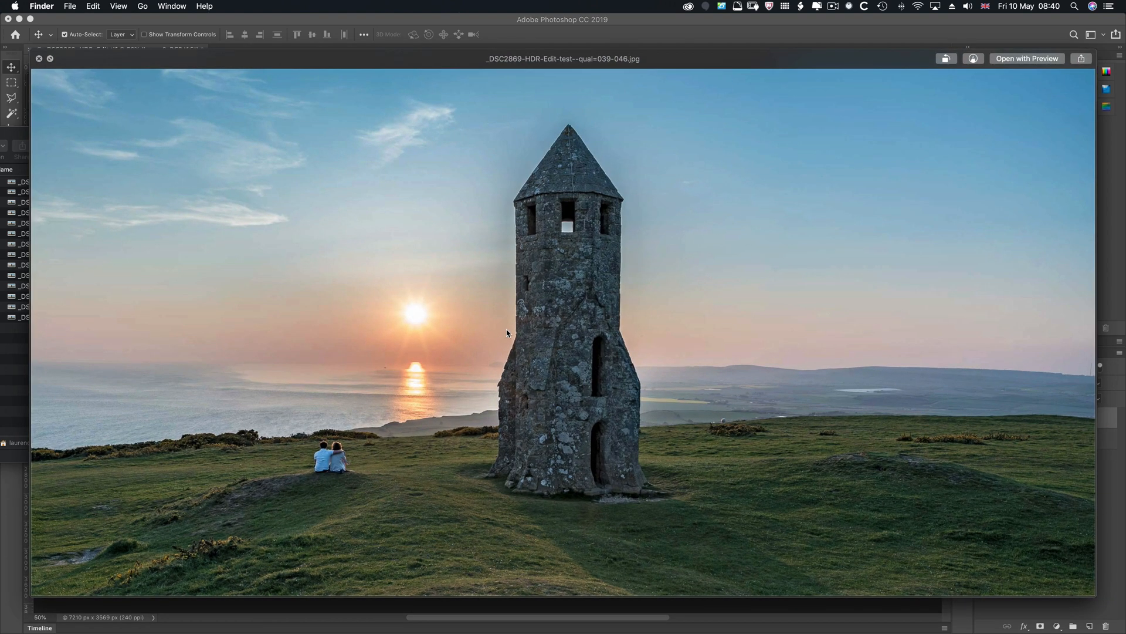
pyautogui.press('space')
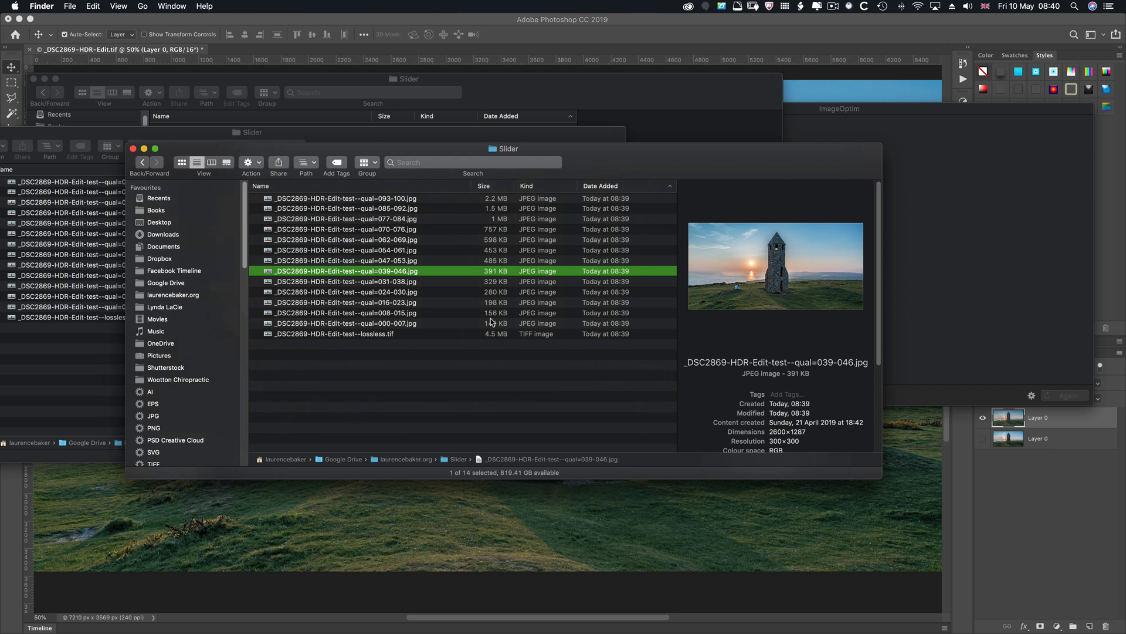
# Make three duplicates of the qual=039-046 JPEG in the Slider folder.
pyautogui.press('super+d')
pyautogui.press('super+d')
pyautogui.press('super+d')
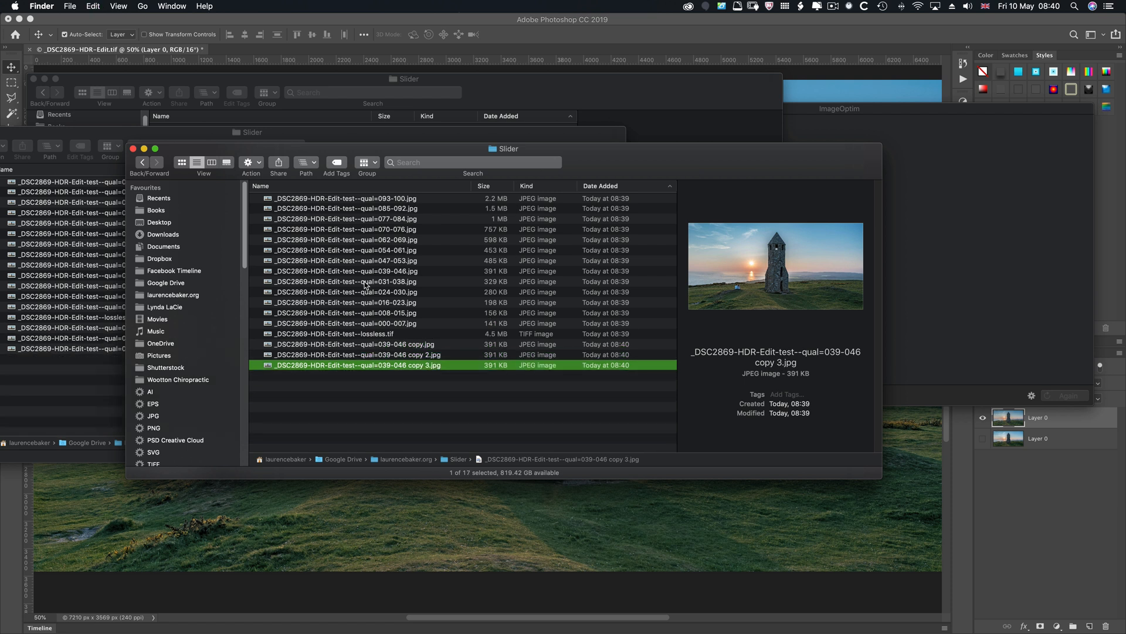
# Compress the original _DSC2869-HDR-Edit-test--qual=039-046.jpg with ImageOptim.
pyautogui.click(350, 272)
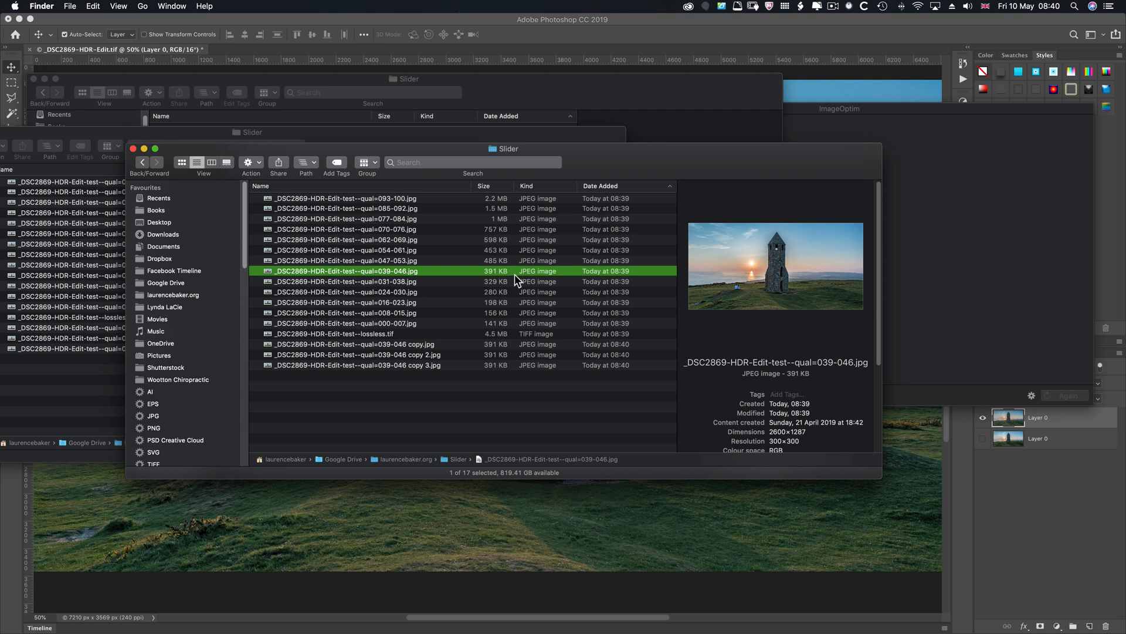
pyautogui.click(858, 106)
pyautogui.moveTo(859, 108); pyautogui.dragTo(861, 153)
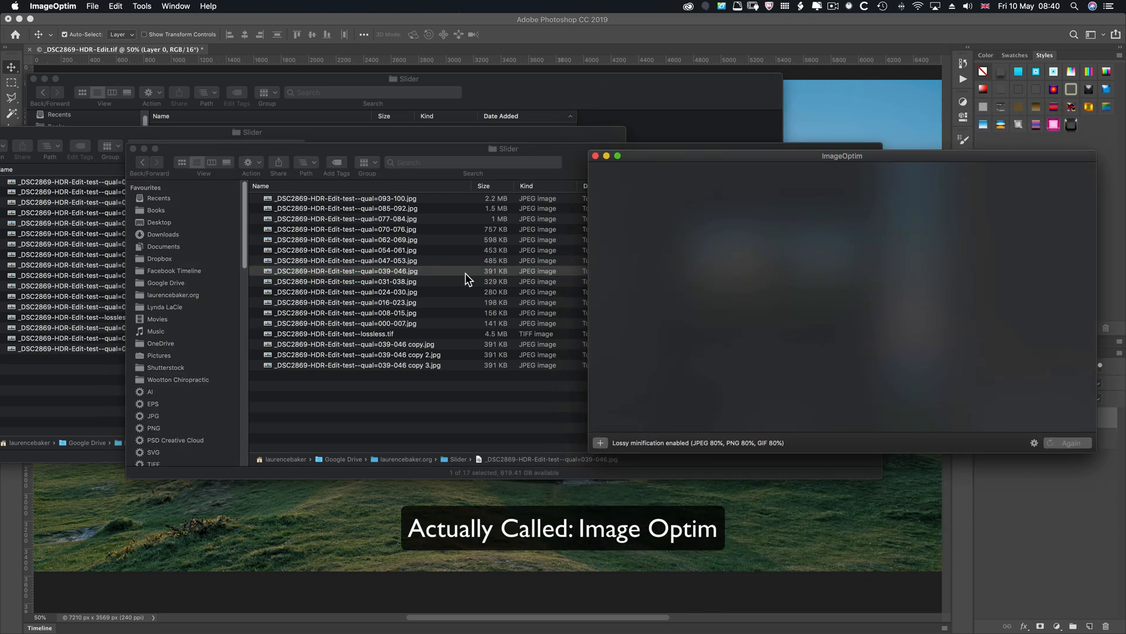
pyautogui.moveTo(379, 270); pyautogui.dragTo(489, 277)
pyautogui.moveTo(836, 295); pyautogui.dragTo(836, 296)
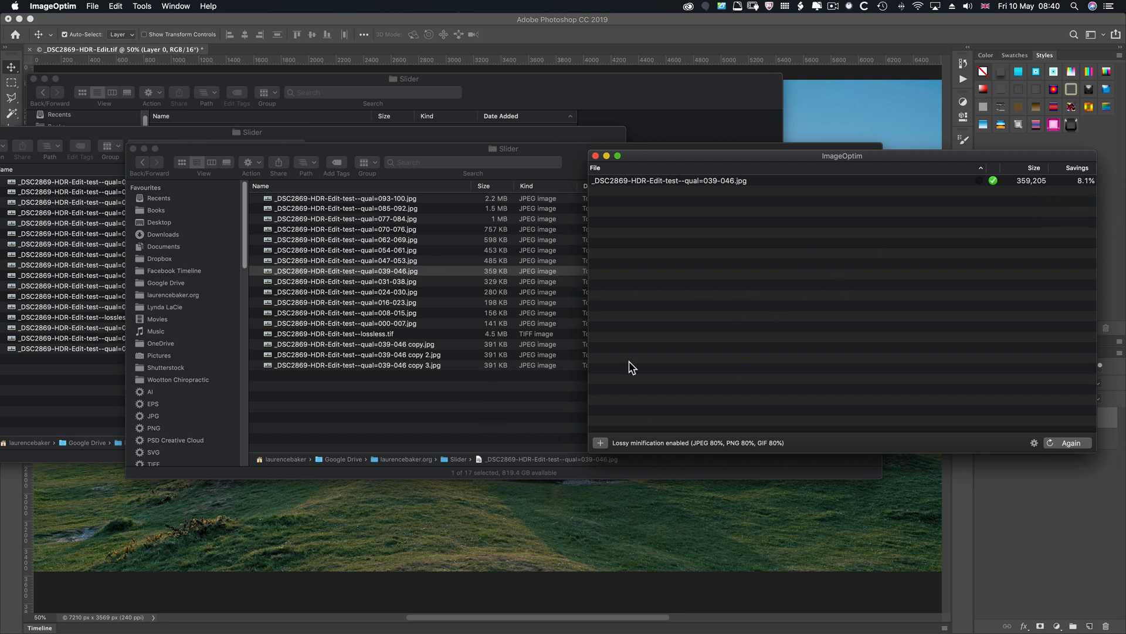
# Review ImageOptim's lossy minification quality preferences, and close the preferences and the ImageOptim window.
pyautogui.click(1033, 442)
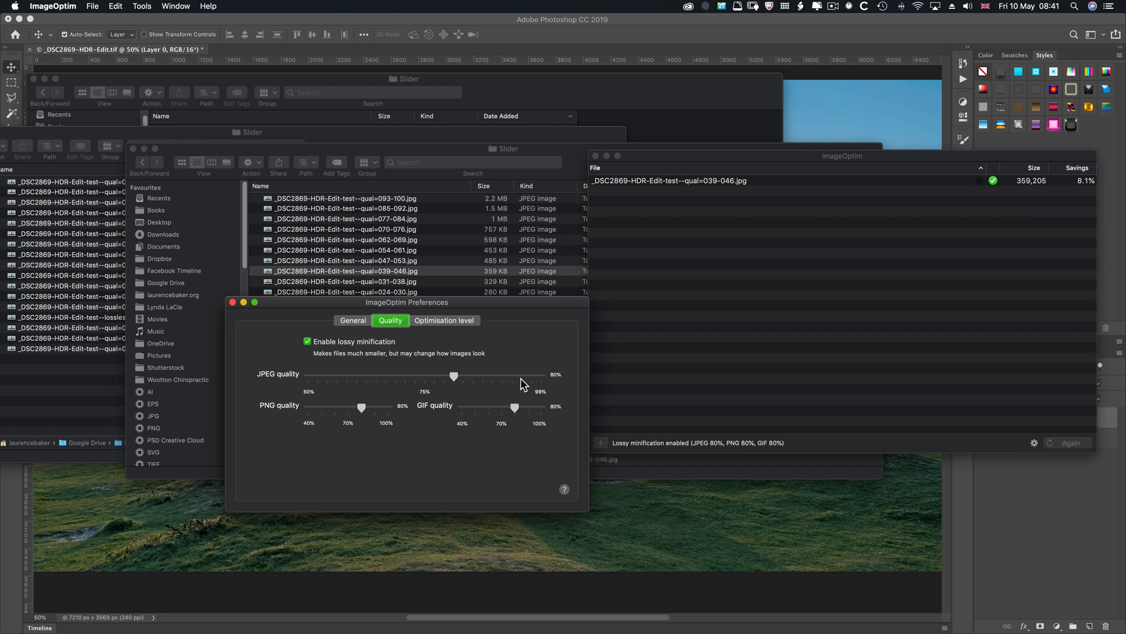
pyautogui.click(232, 302)
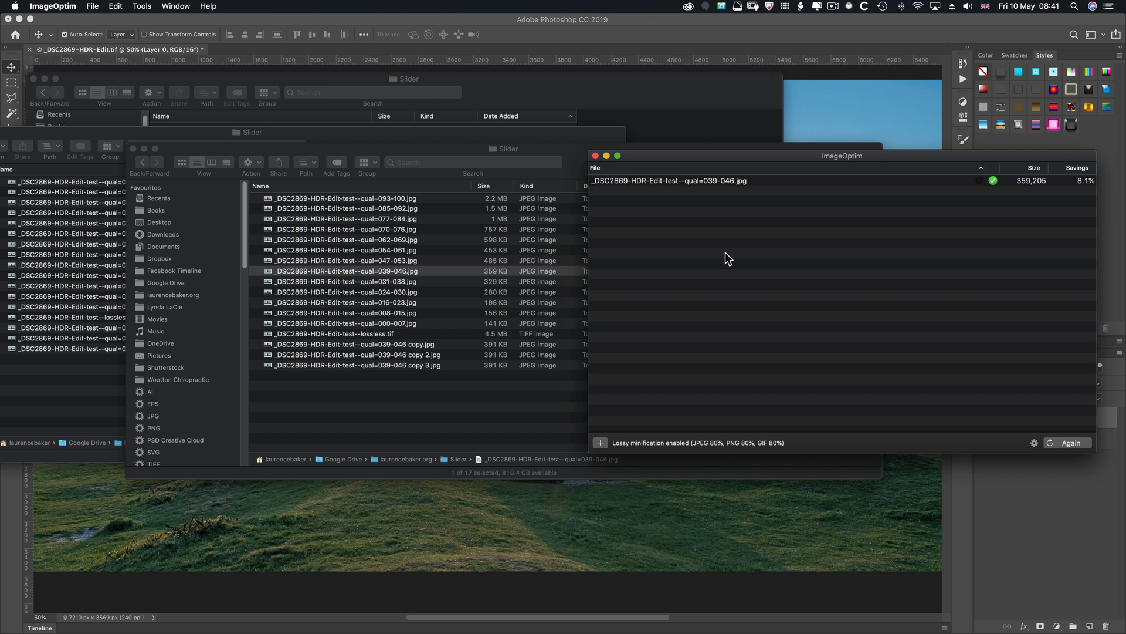
pyautogui.click(595, 156)
# Switch to Chrome and search Google for "image optimizer" in a new tab.
pyautogui.press('super+Tab')
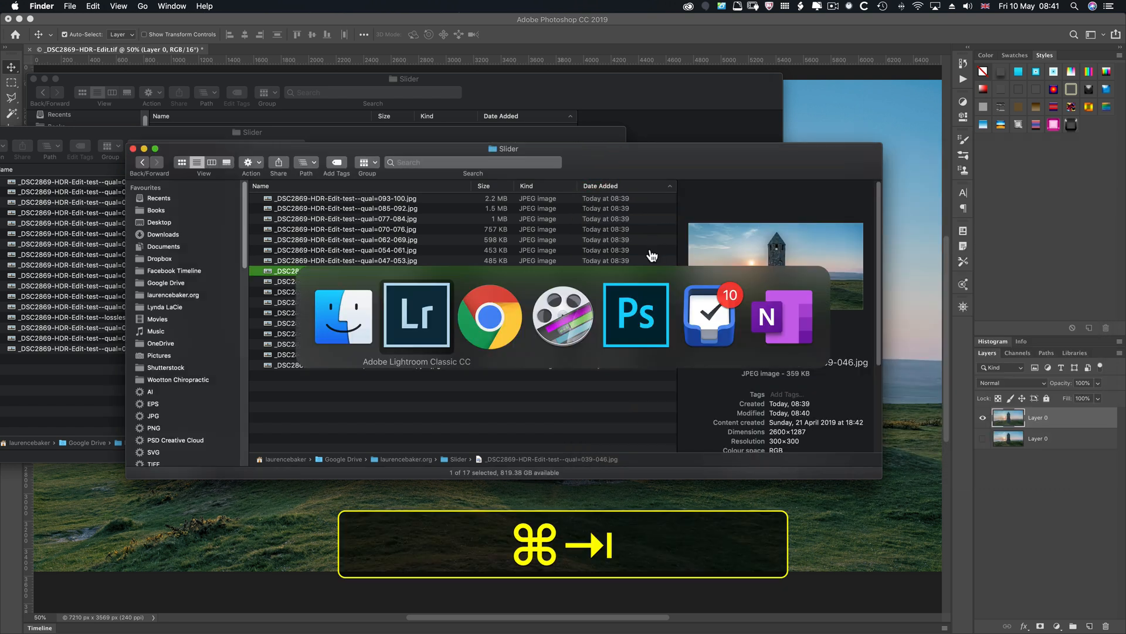
pyautogui.press('super+Tab')
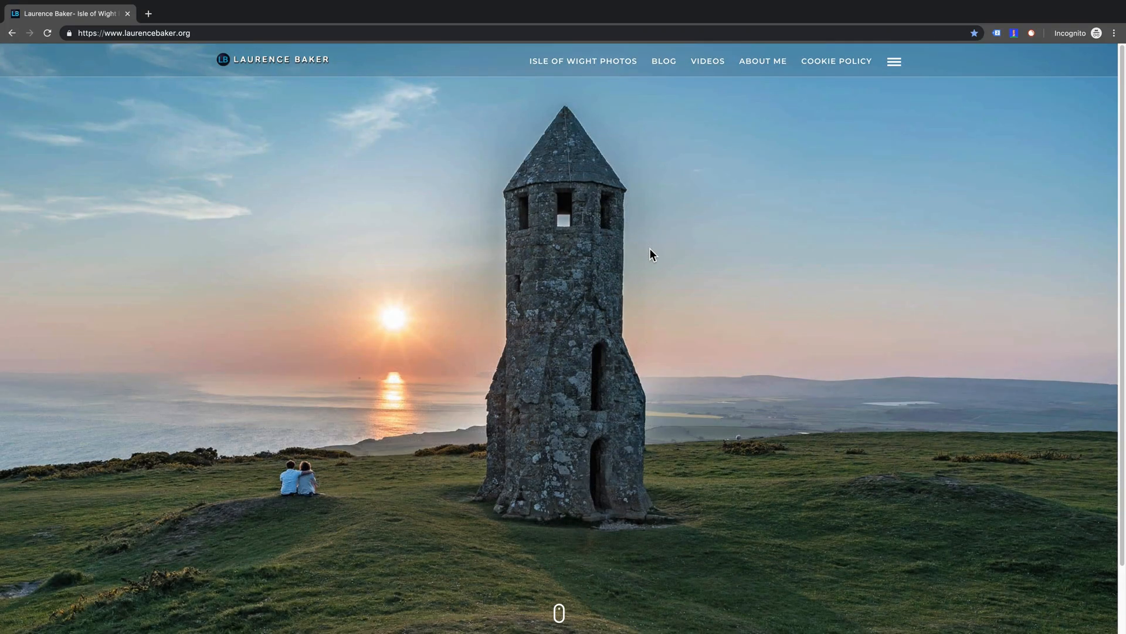
pyautogui.press('super+t')
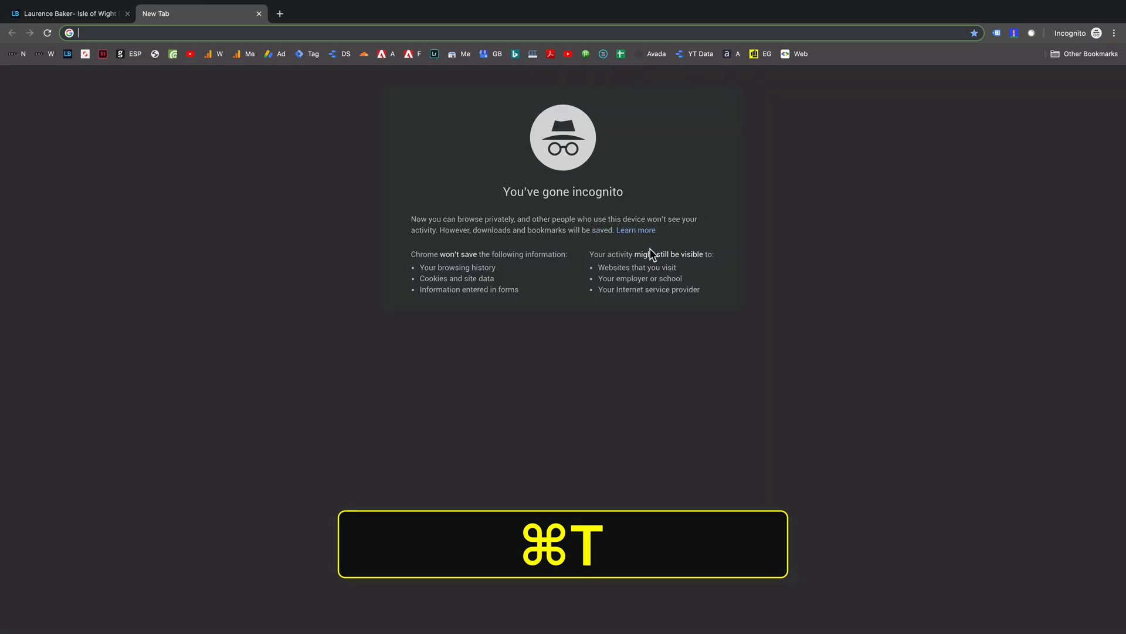
pyautogui.write('ima')
pyautogui.press('Return')
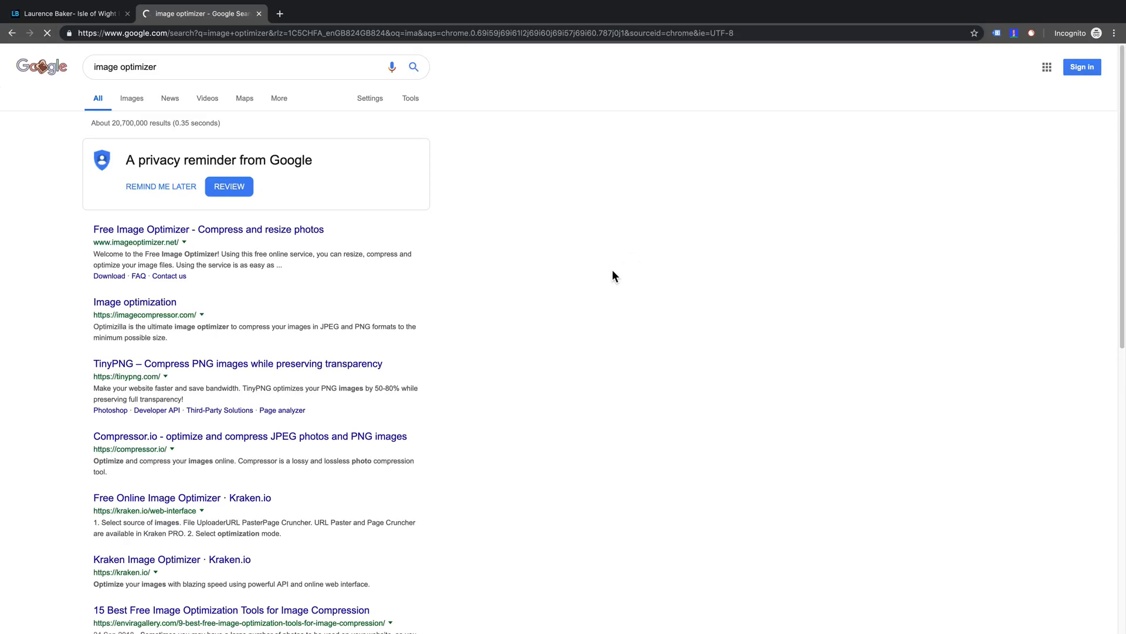
# Look at the imageoptimizer.net site, return to the search results and open the Optimizilla compressor at imagecompressor.com.
pyautogui.click(178, 230)
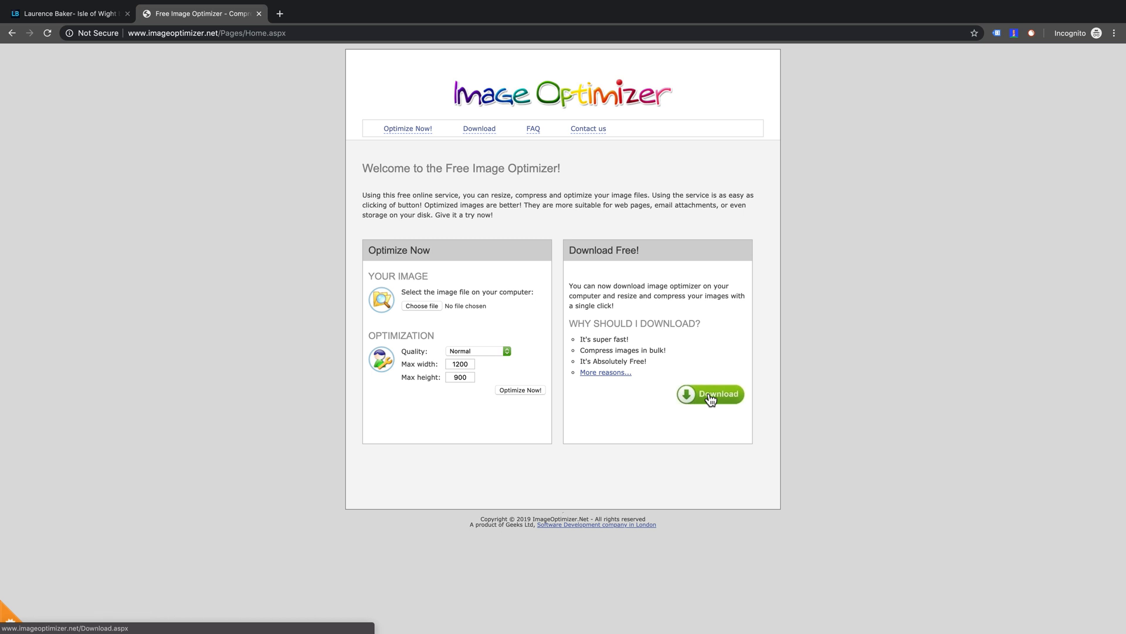
pyautogui.press('super+bracketleft')
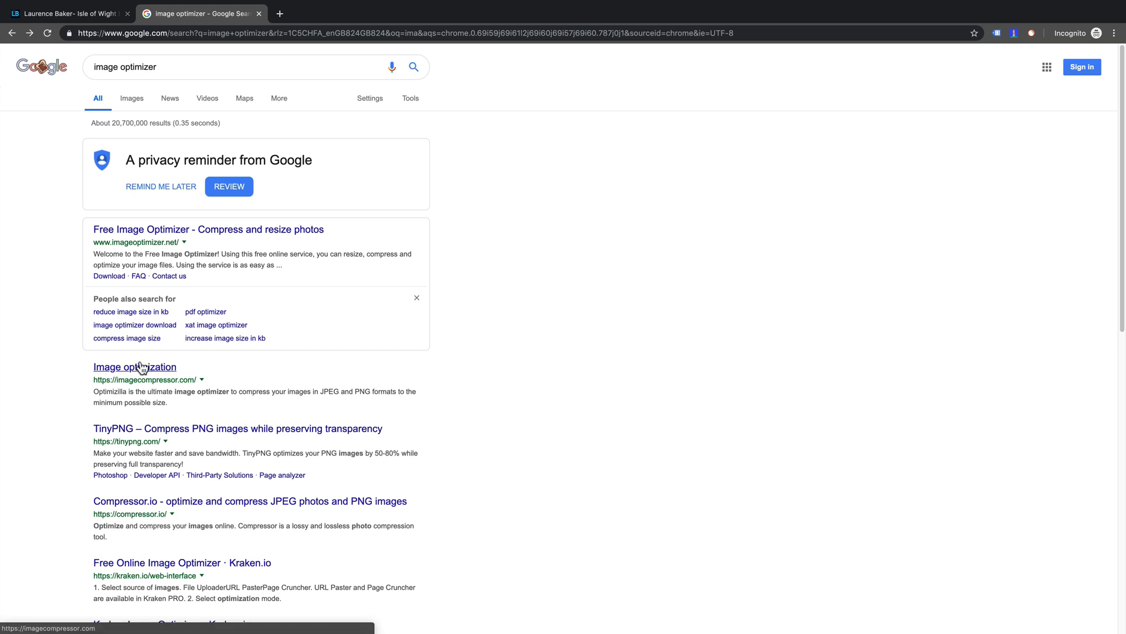
pyautogui.click(141, 368)
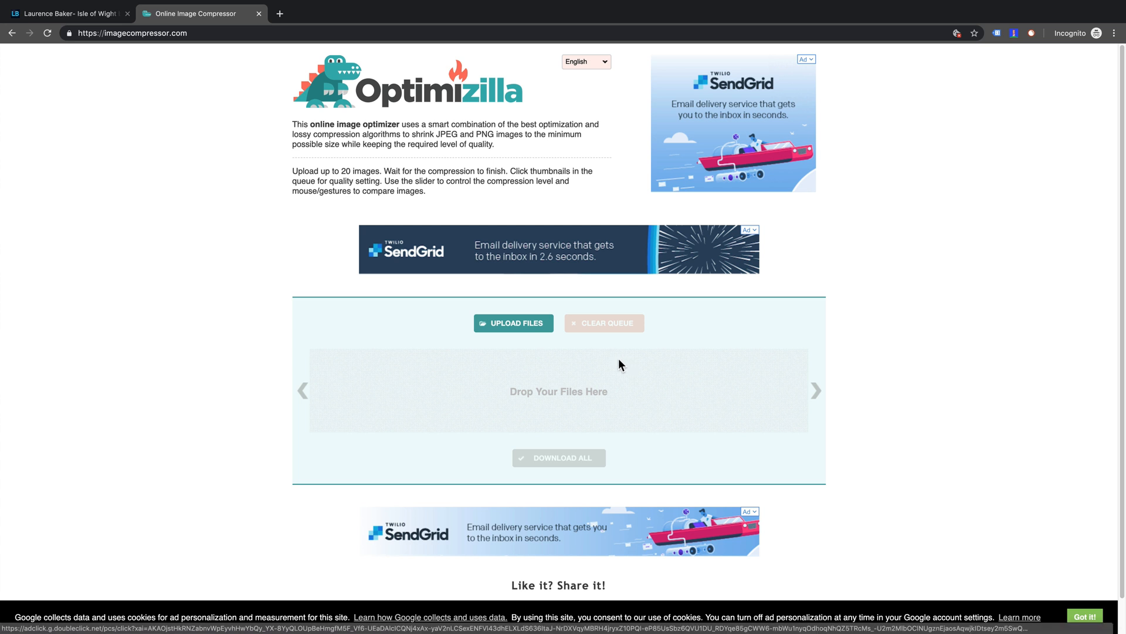
# Return to the search results and look at the TinyPNG and Kraken.io image optimizer sites.
pyautogui.press('super+bracketleft')
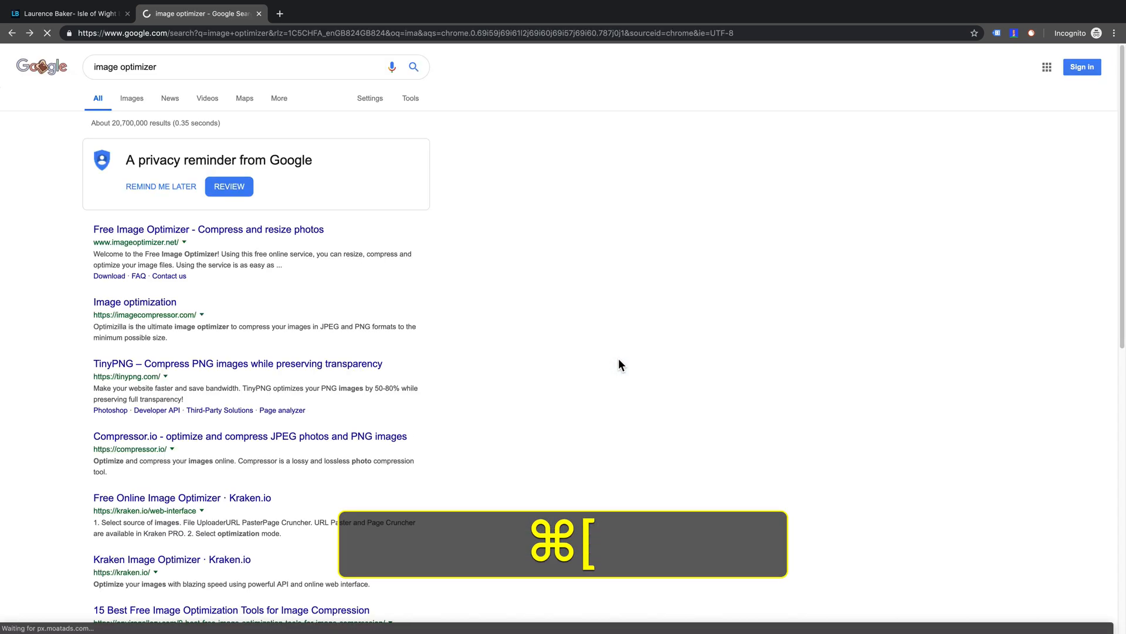
pyautogui.click(143, 429)
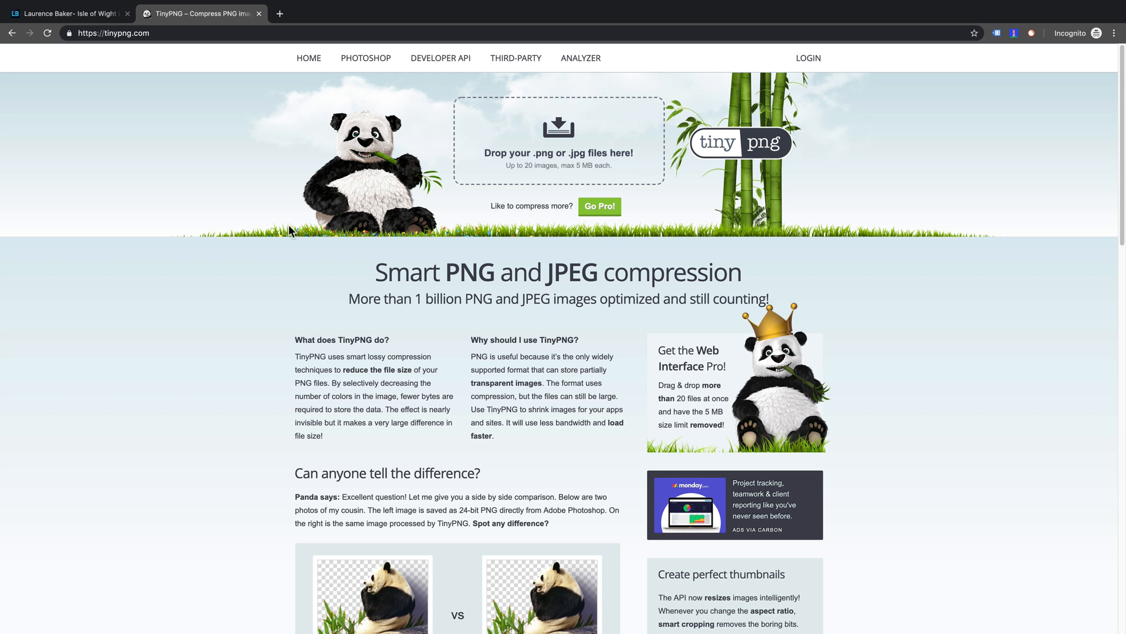
pyautogui.press('super+bracketleft')
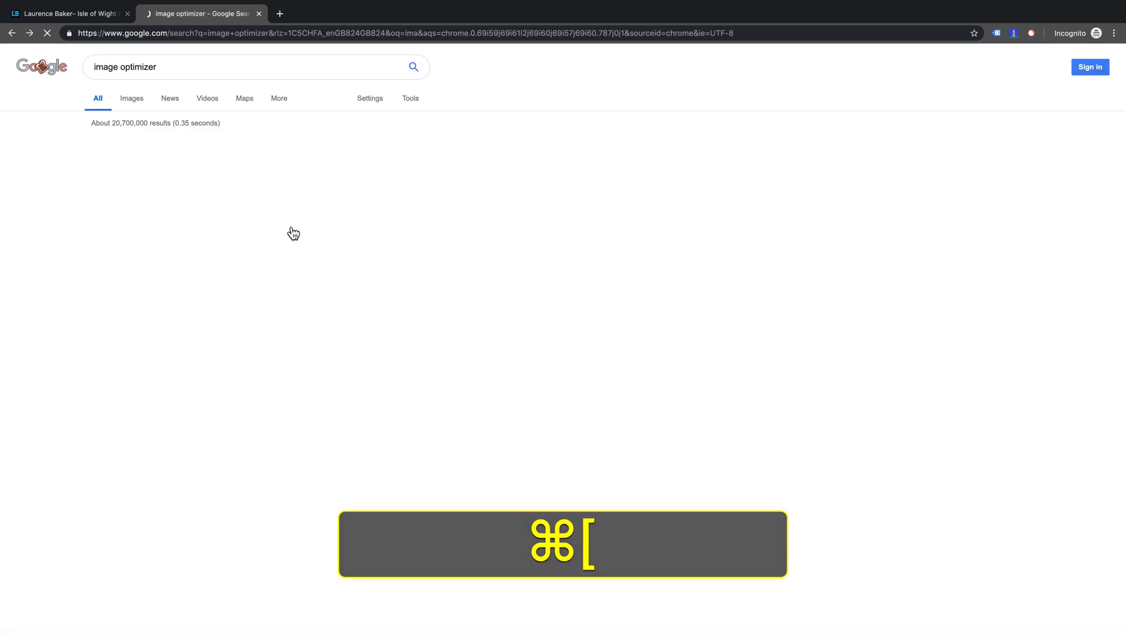
pyautogui.scroll(-2, 156, 464)
pyautogui.click(157, 431)
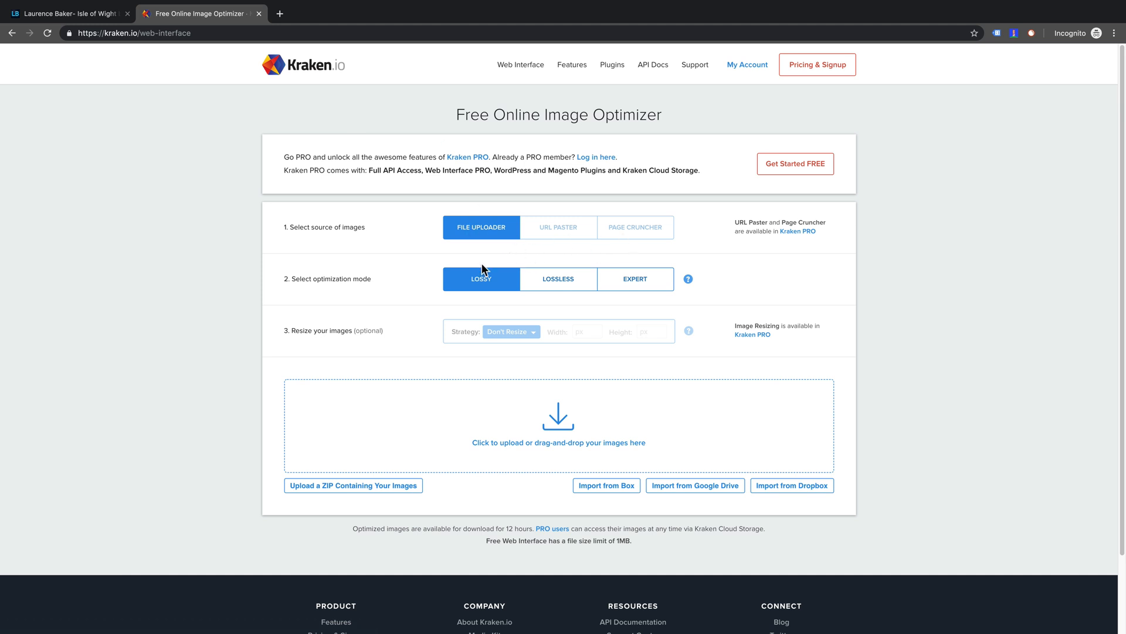
# Open the Squoosh image compressor at squoosh.app.
pyautogui.press('super')
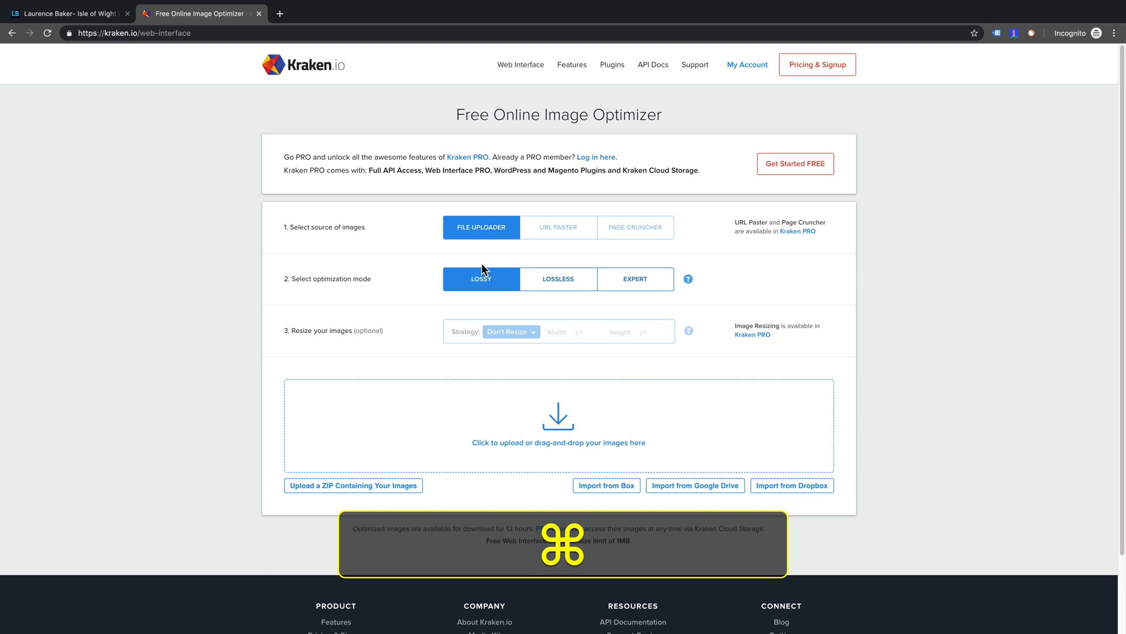
pyautogui.press('super+l')
pyautogui.write('squ')
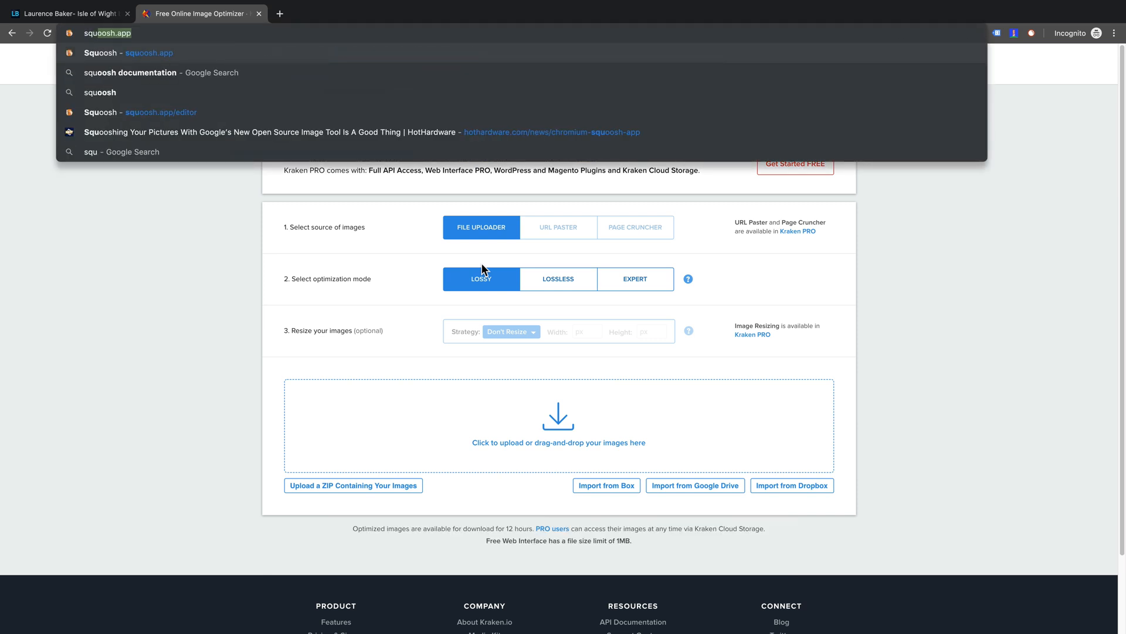
pyautogui.press('Return')
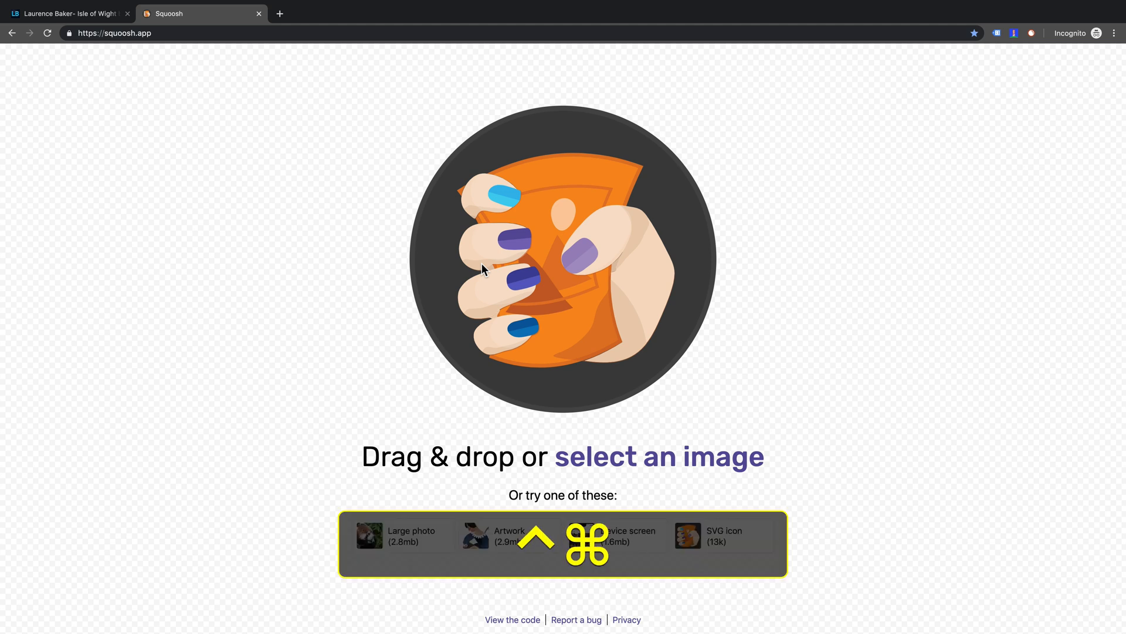
# Load _DSC2869-HDR-Edit-test--qual=039-046 copy.jpg from the Slider folder into Squoosh and show the editor full screen.
pyautogui.press('ctrl+super+f')
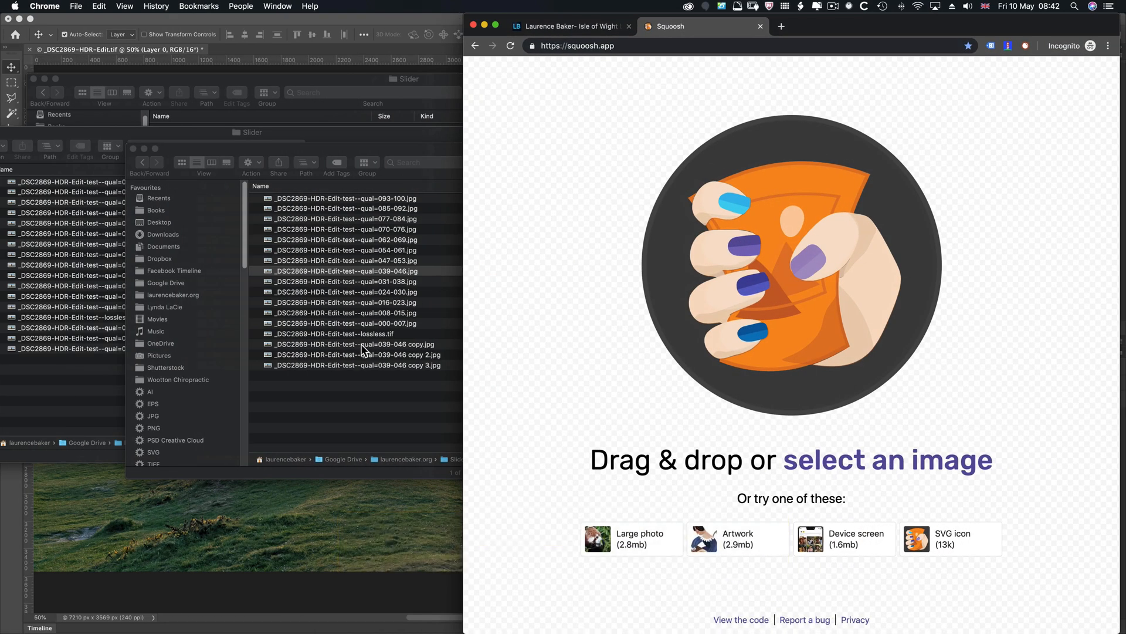
pyautogui.click(360, 344)
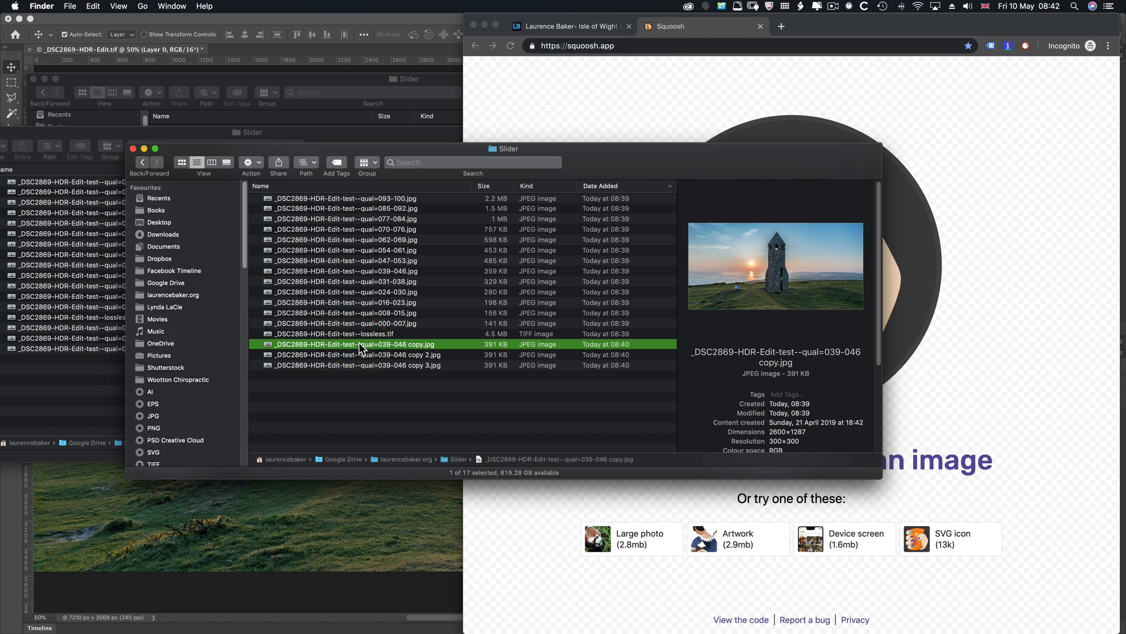
pyautogui.moveTo(359, 344); pyautogui.dragTo(956, 244)
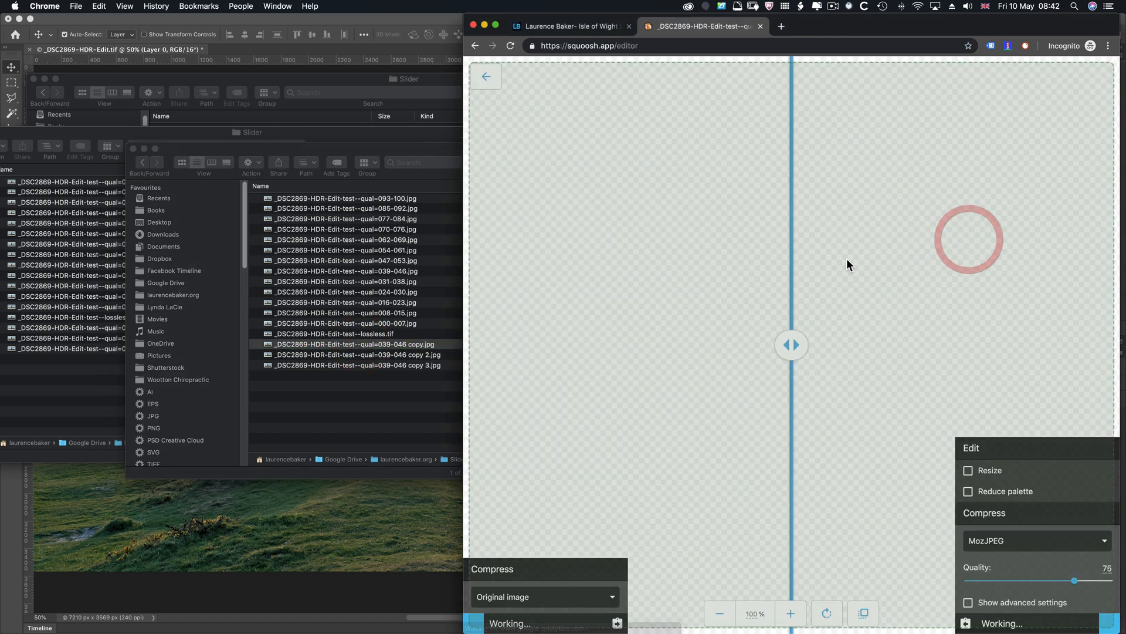
pyautogui.click(494, 26)
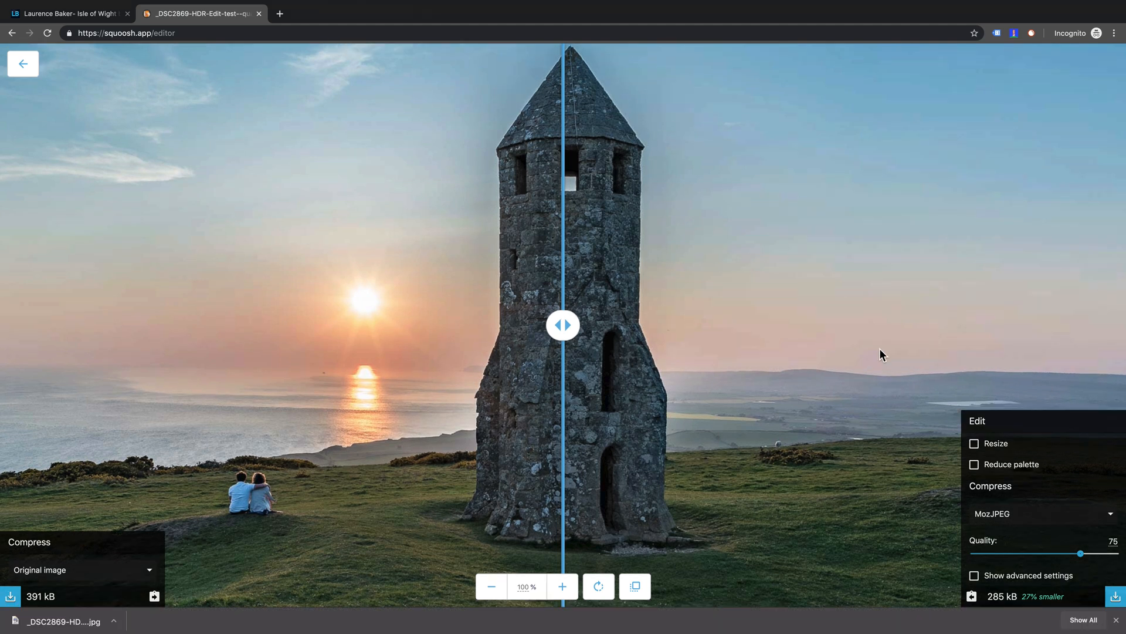
# Download the MozJPEG-compressed image and save it in the Slider folder.
pyautogui.click(1116, 597)
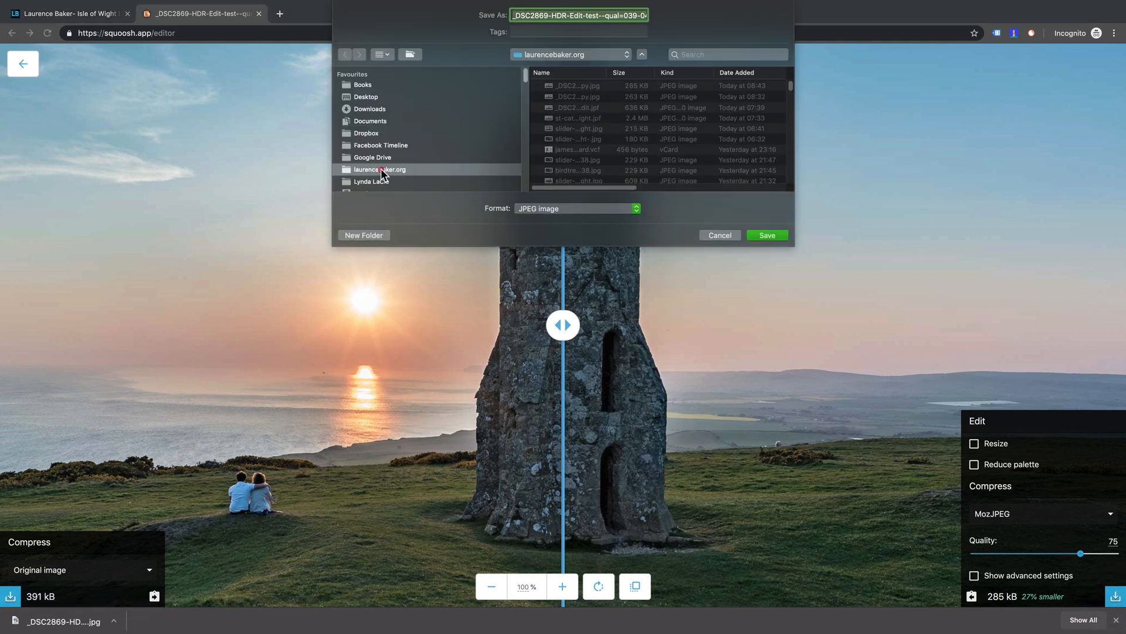
pyautogui.click(381, 170)
pyautogui.scroll(-5, 580, 114)
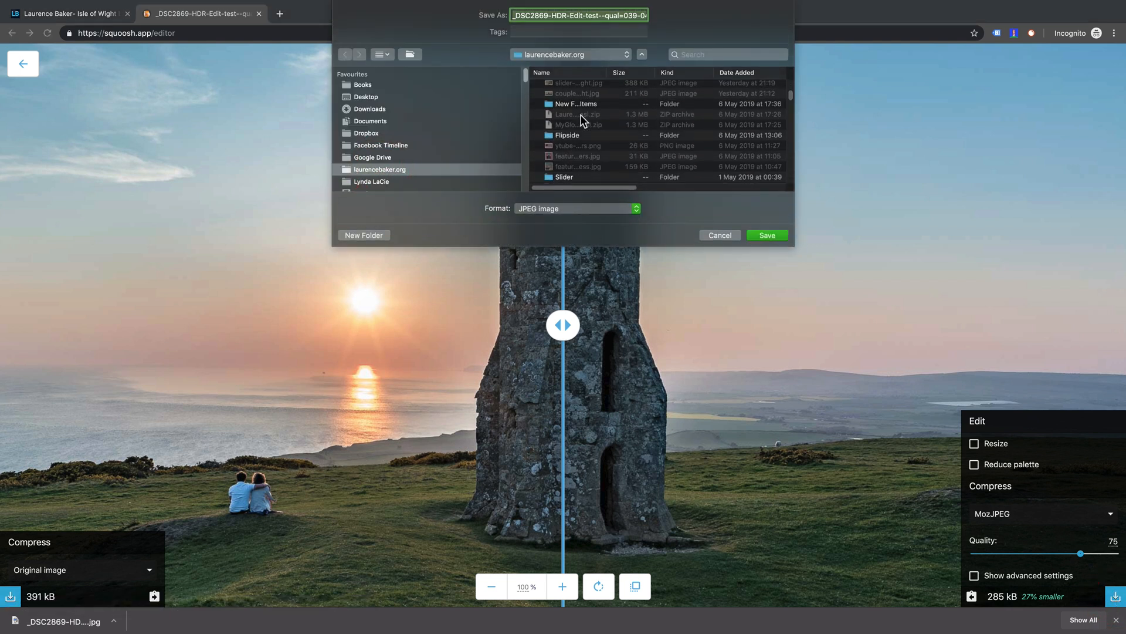
pyautogui.scroll(-3, 564, 149)
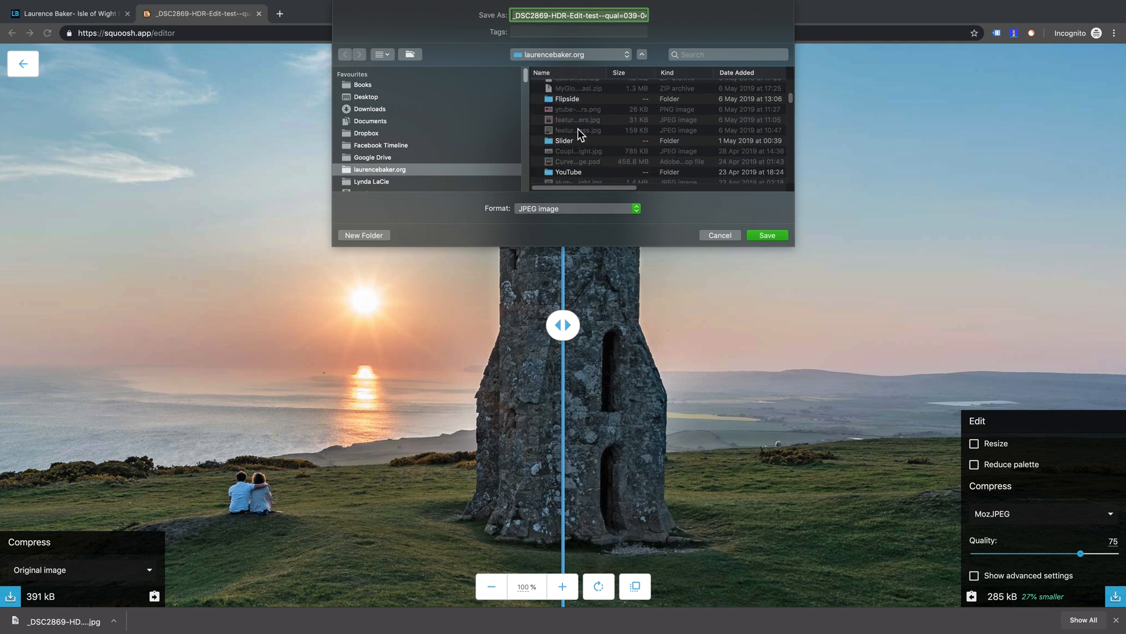
pyautogui.doubleClick(565, 142)
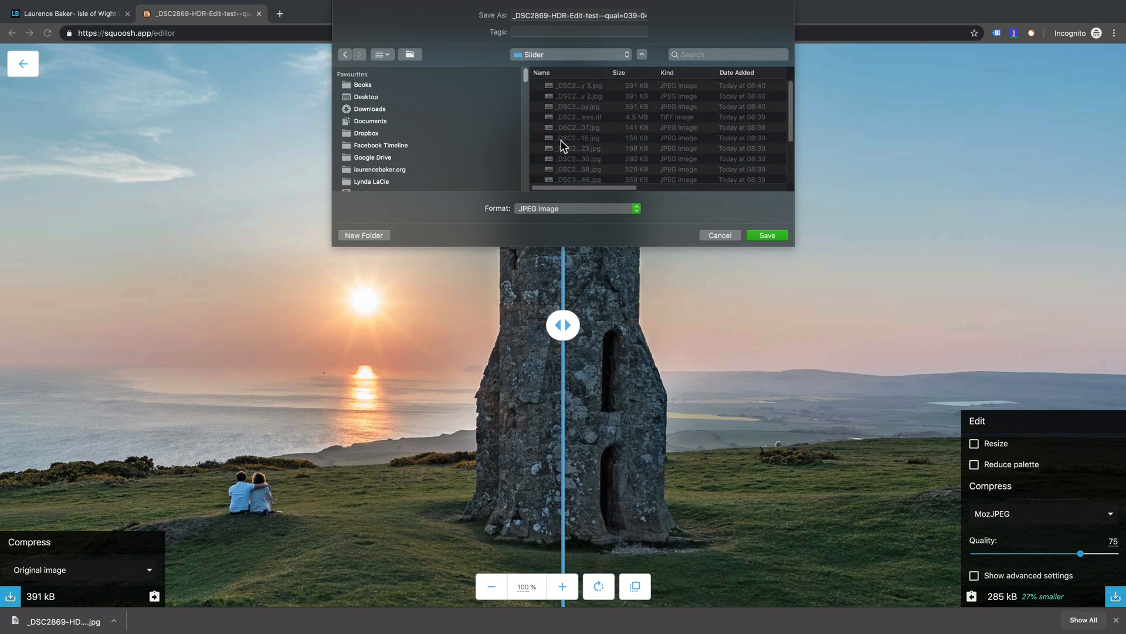
pyautogui.click(754, 234)
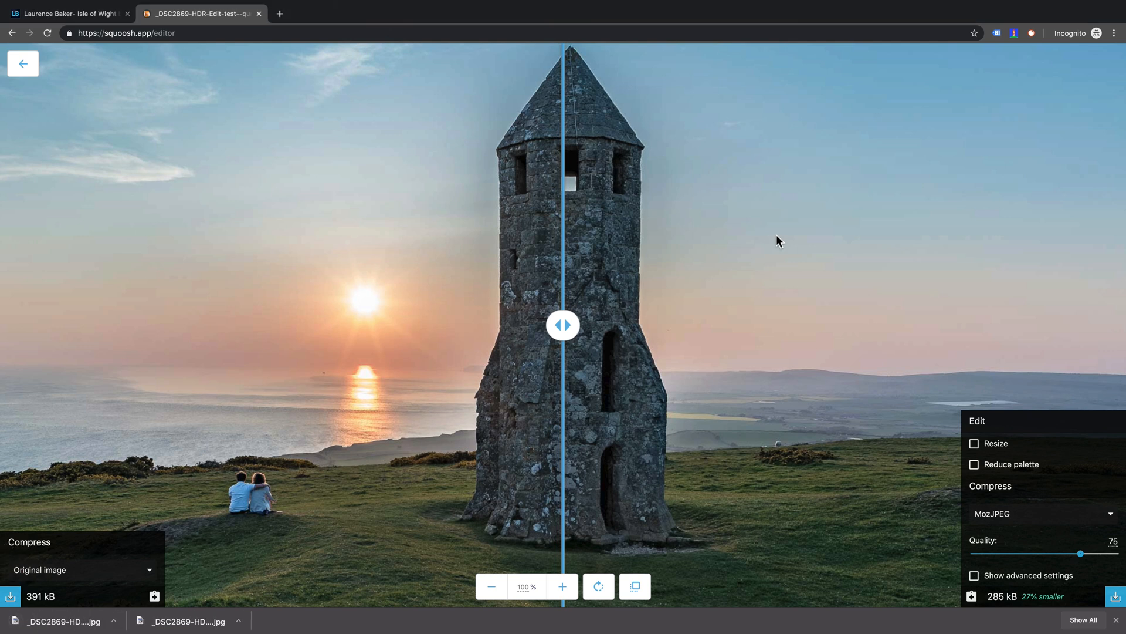
# Switch to Finder and preview the compressed _DSC2869-HDR-Edit-test--qual=039-046 copy (1).jpg, then close the preview.
pyautogui.press('super+Tab')
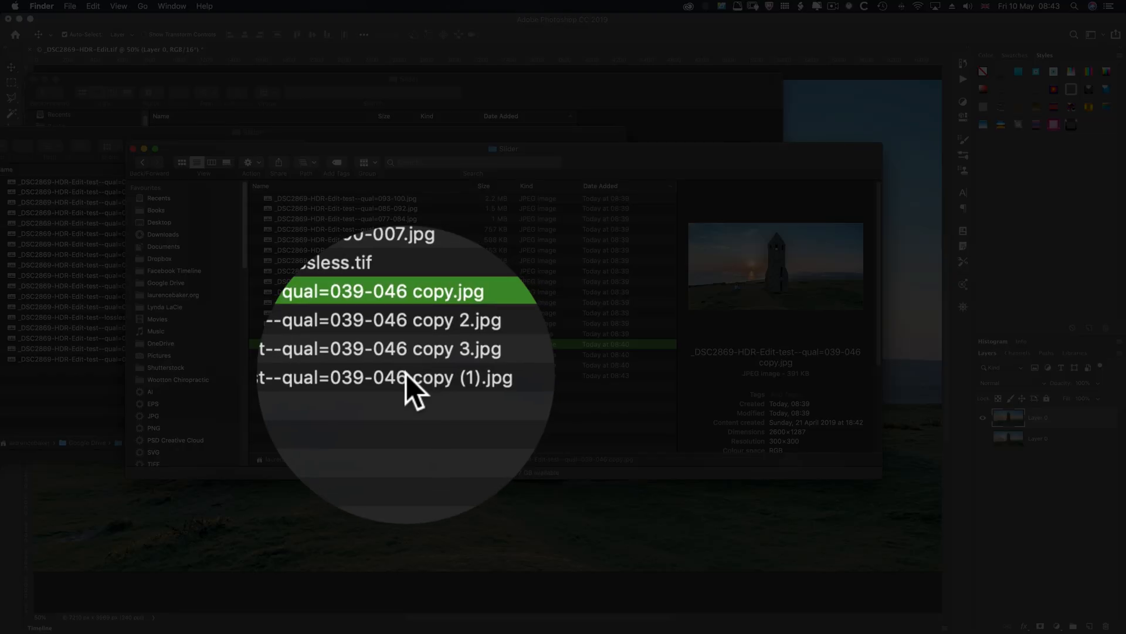
pyautogui.click(411, 375)
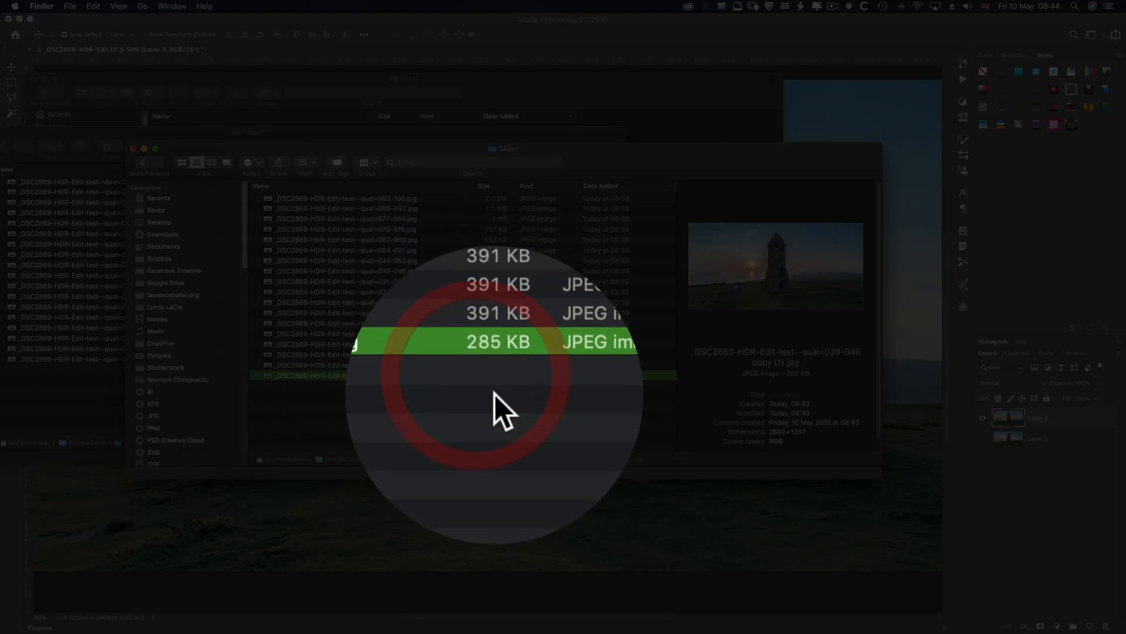
pyautogui.press('space')
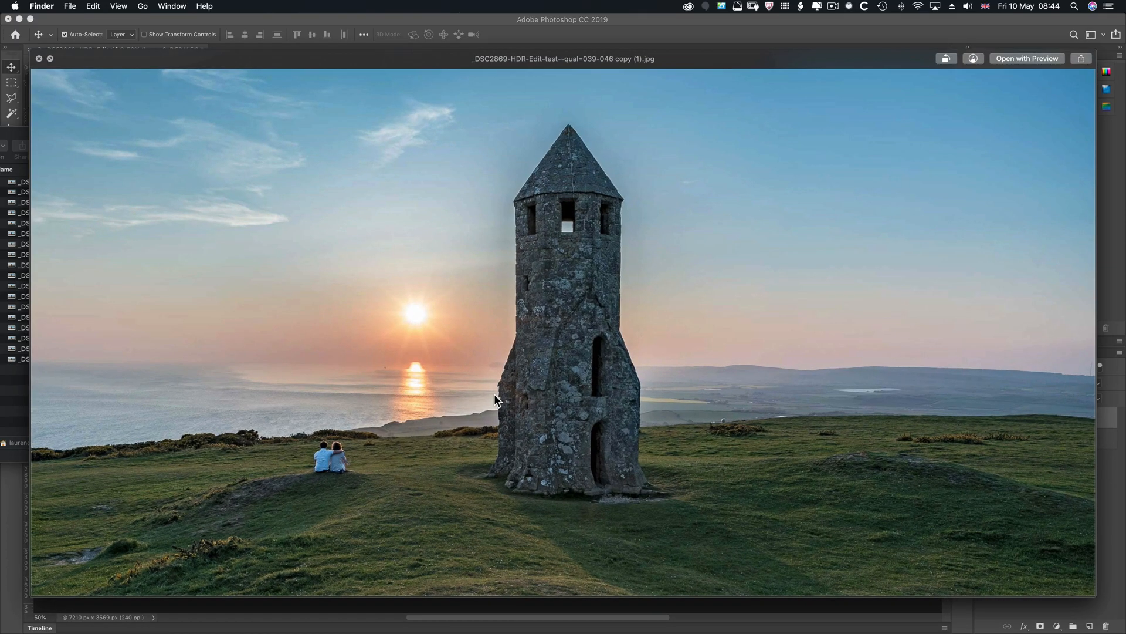
pyautogui.press('space')
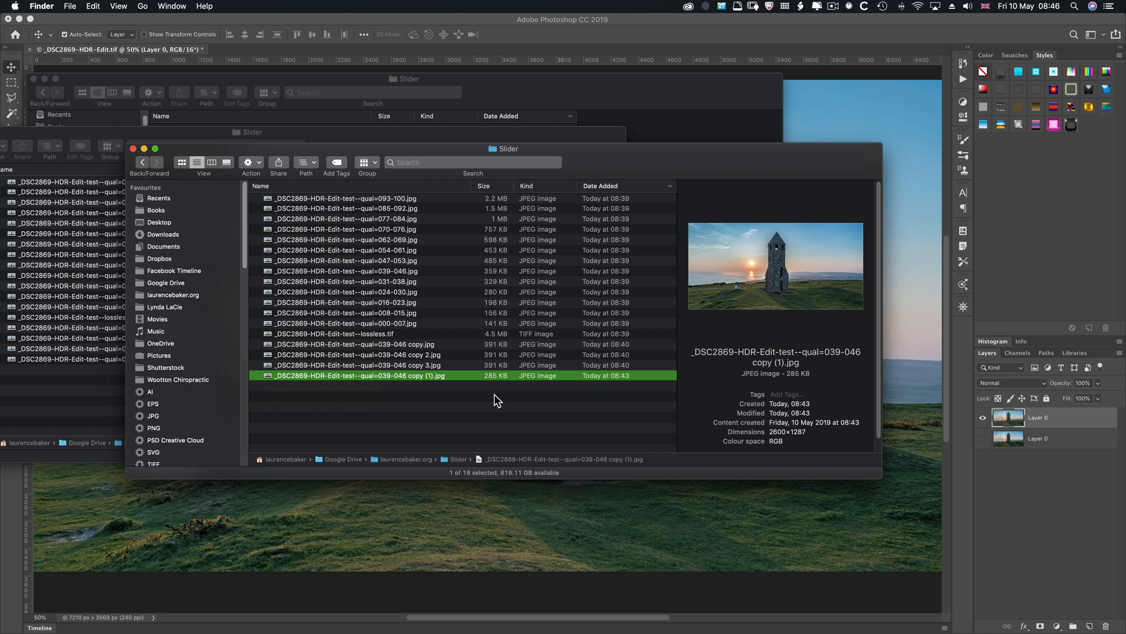
# Switch to Lightroom, review the JPEGmini section of the export settings and cancel the export.
pyautogui.press('super+Tab')
pyautogui.press('super+Tab')
pyautogui.press('super+Tab')
pyautogui.press('super+Tab')
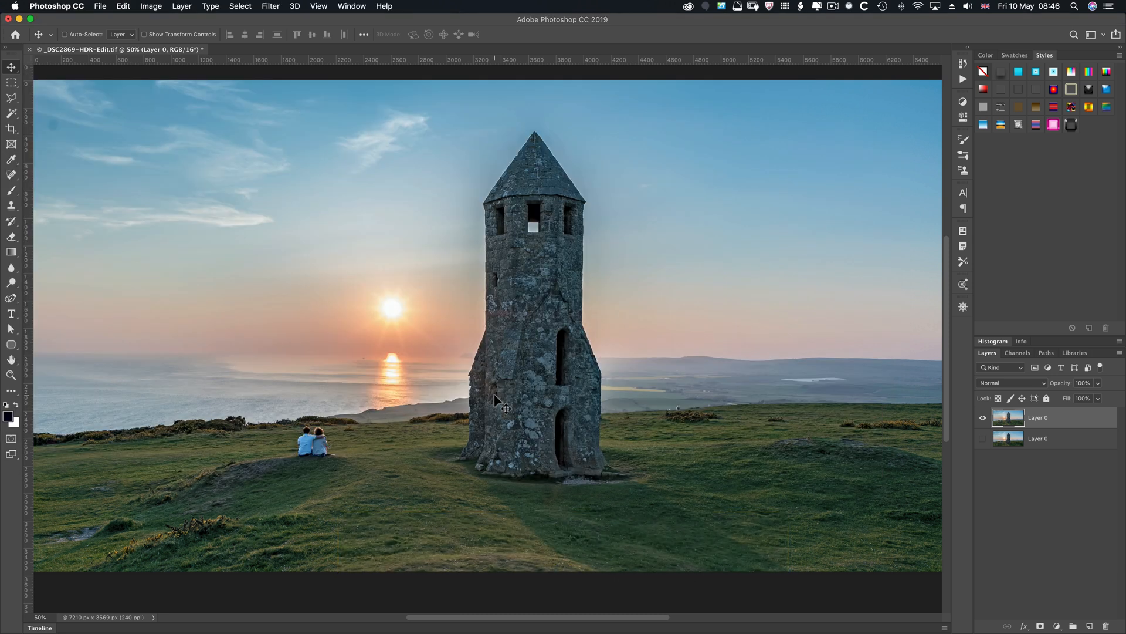
pyautogui.press('super+Tab')
pyautogui.press('super+Tab')
pyautogui.press('super+Tab')
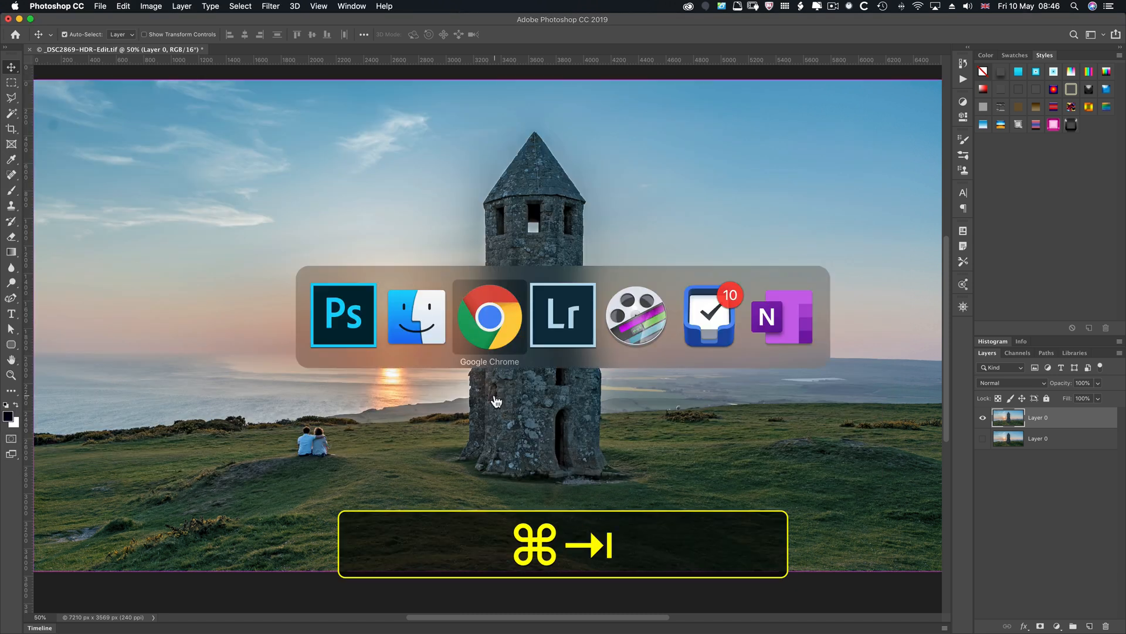
pyautogui.press('shift+super+e')
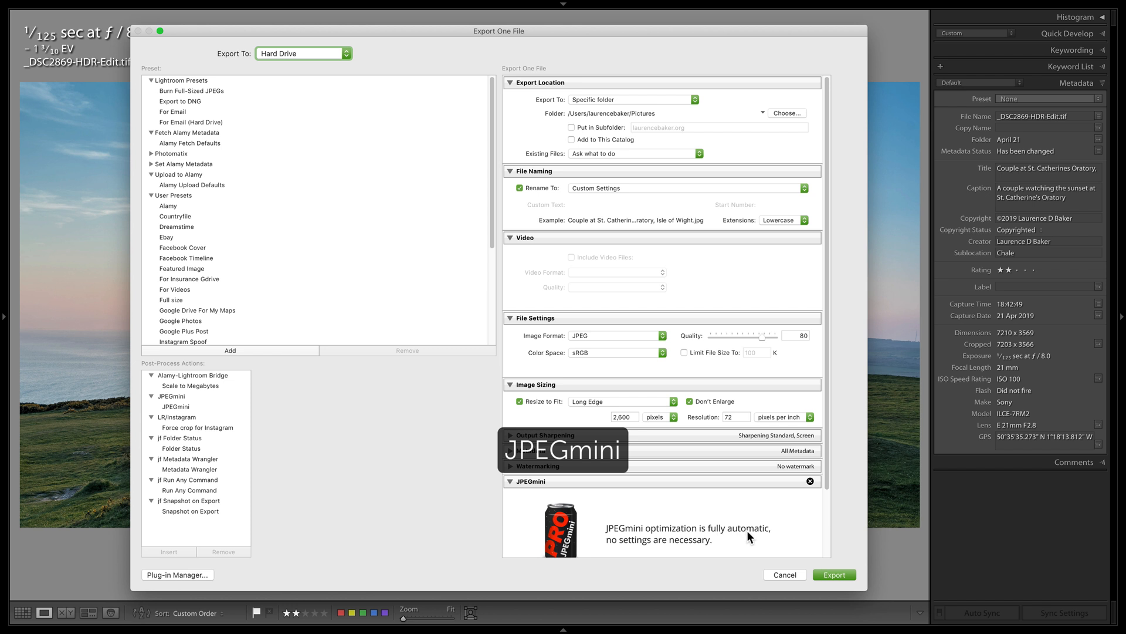
pyautogui.click(775, 574)
# Switch to Photoshop and open Export As for the image with JPG quality at 40%.
pyautogui.press('super+Tab')
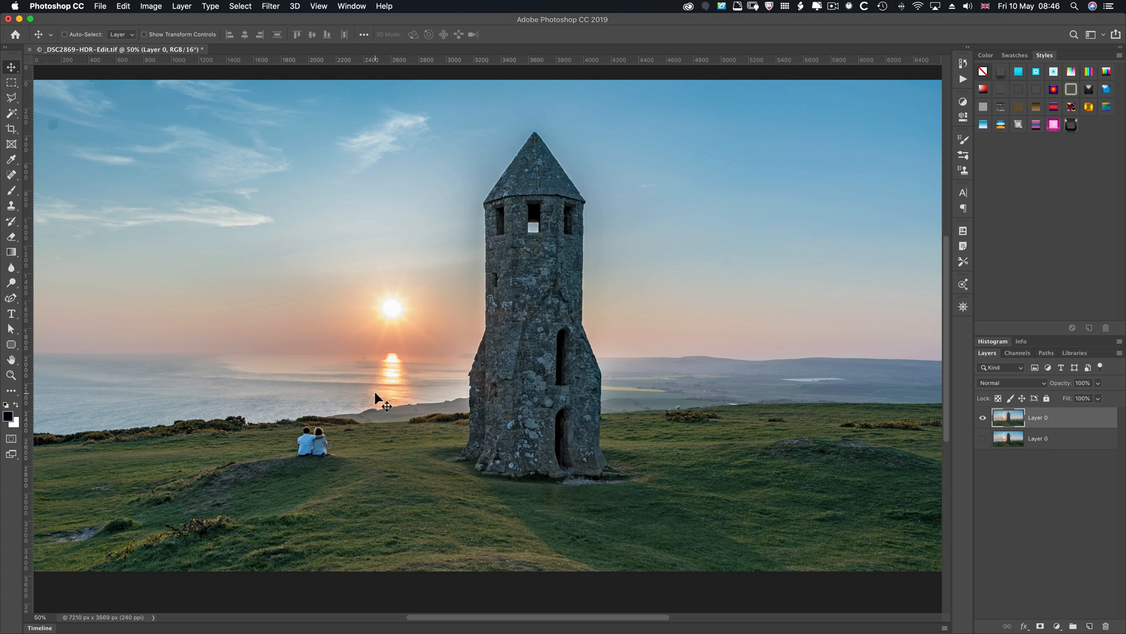
pyautogui.press('super')
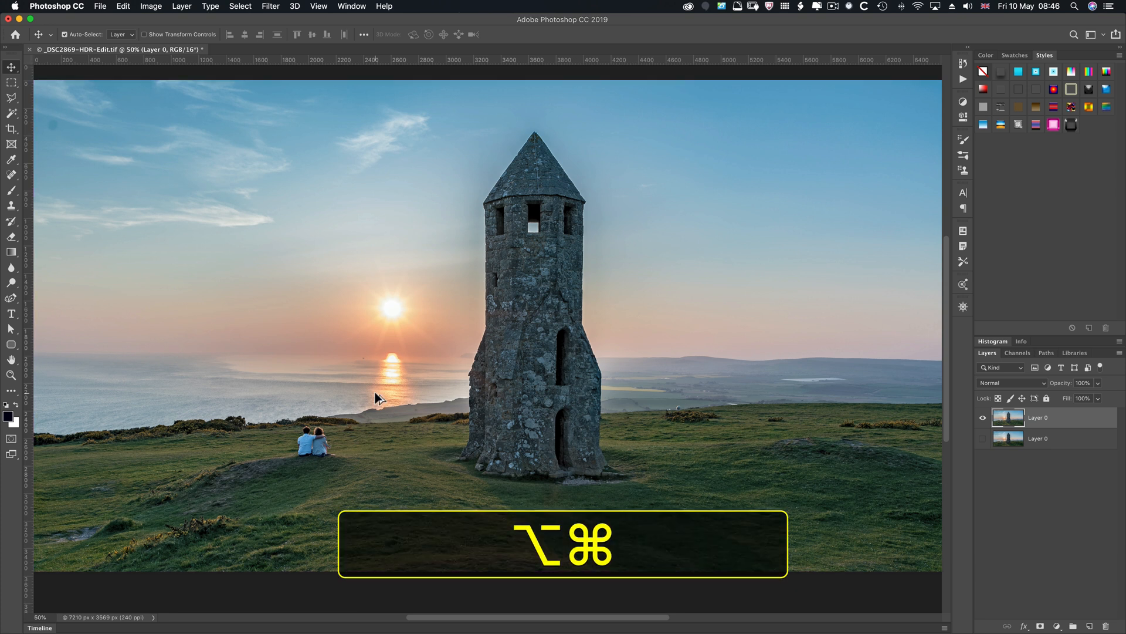
pyautogui.press('alt+shift+super+w')
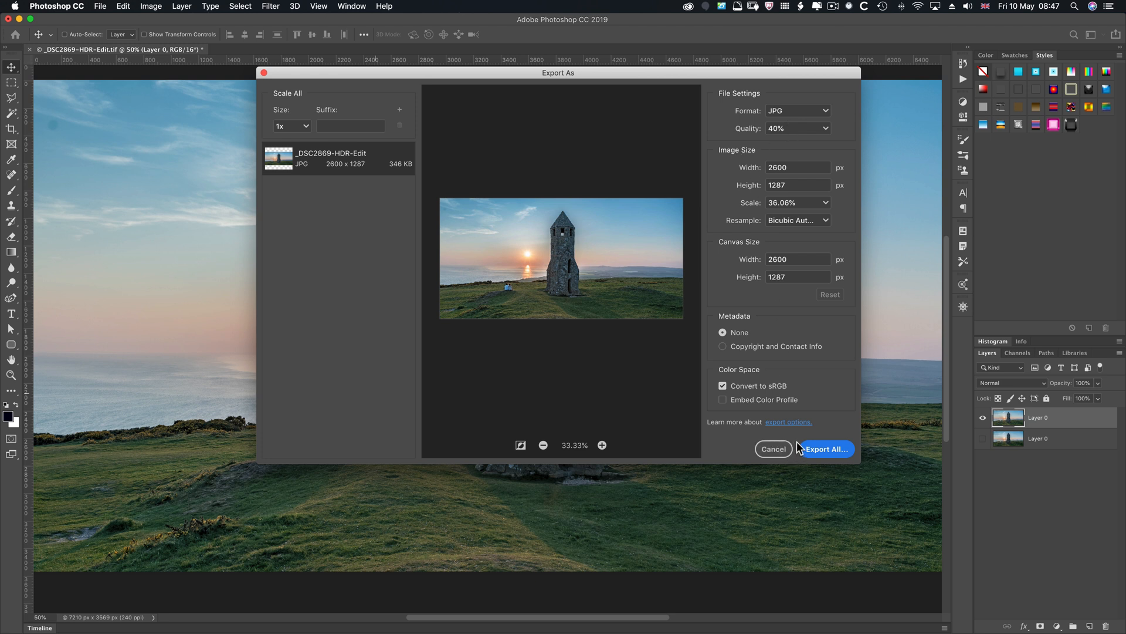
pyautogui.click(826, 129)
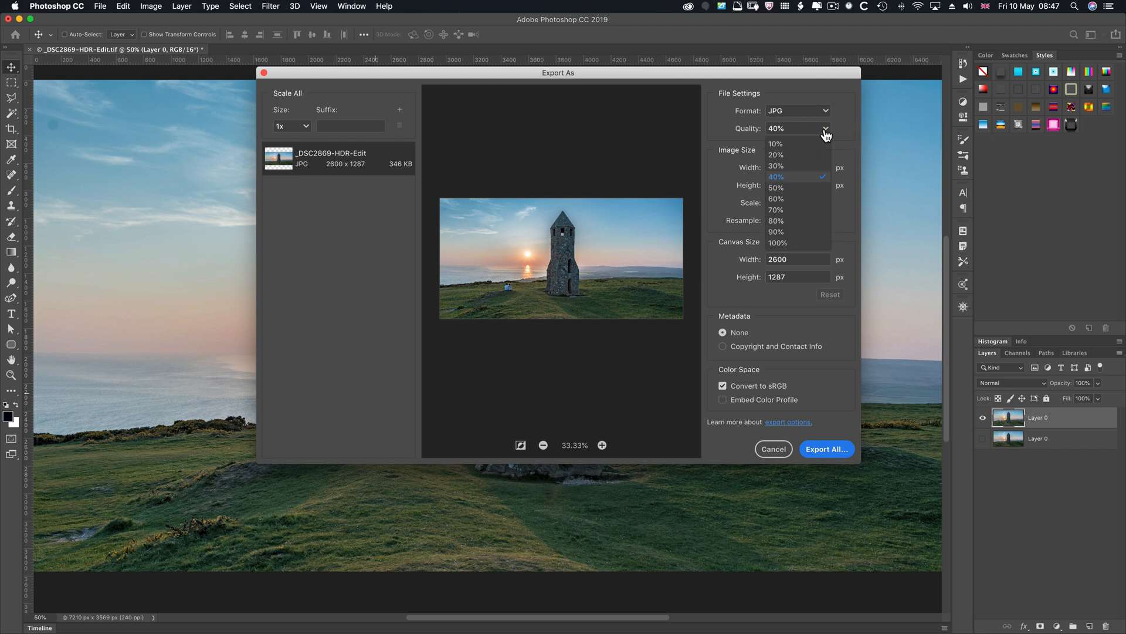
pyautogui.click(822, 176)
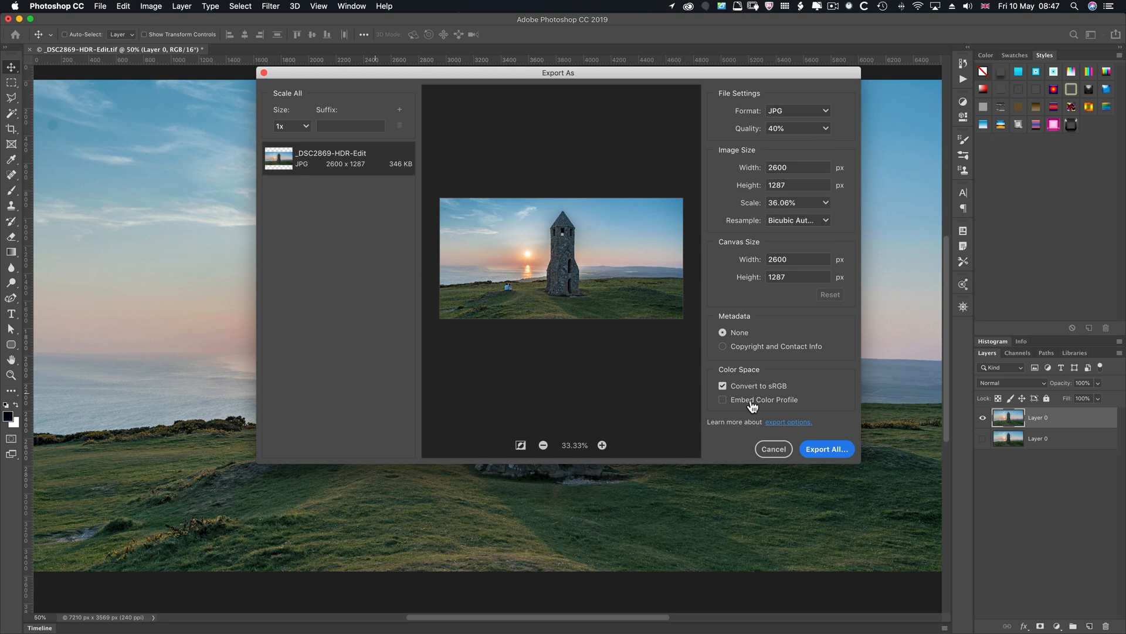
# Export the image to the Slider folder as ps_DSC2869-HDR-Edit.jpg.
pyautogui.click(810, 451)
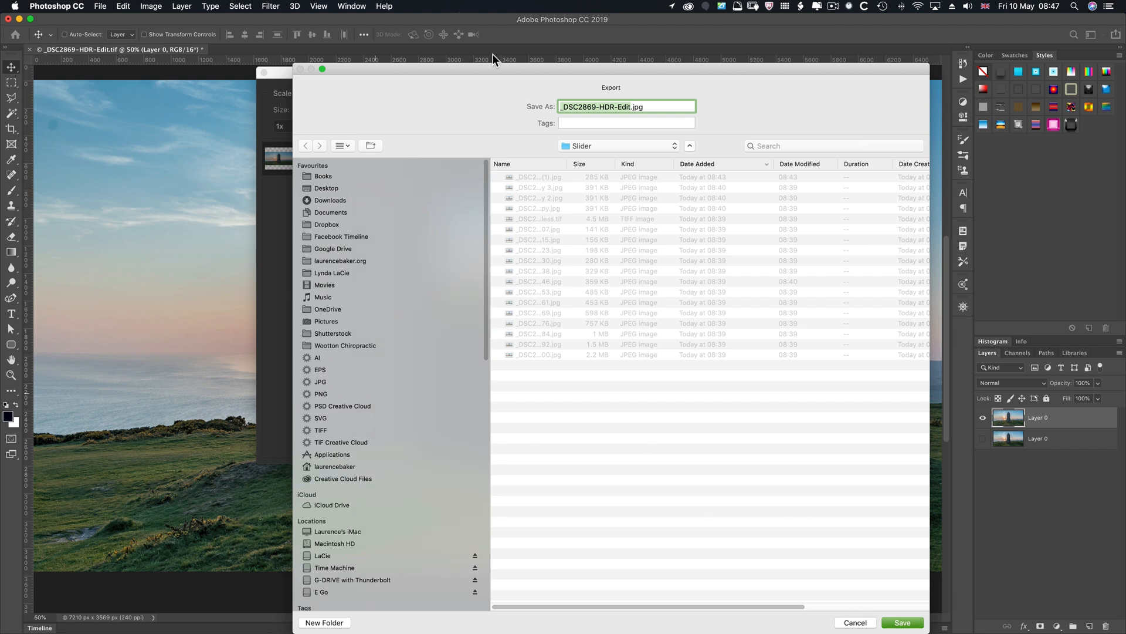
pyautogui.click(559, 106)
pyautogui.write('pano')
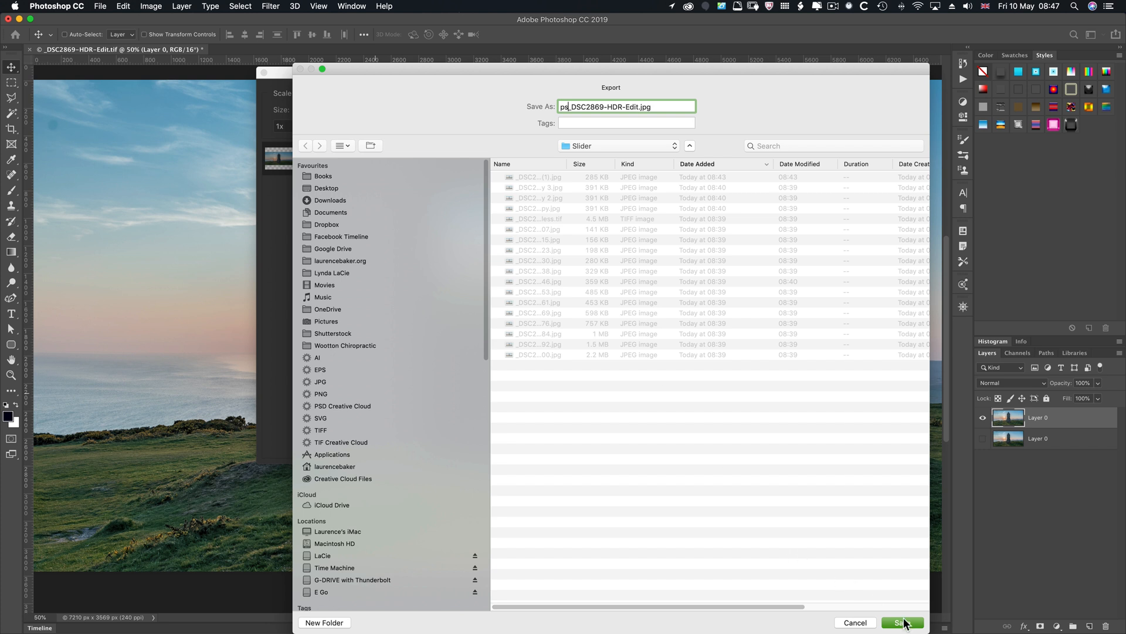
pyautogui.click(902, 622)
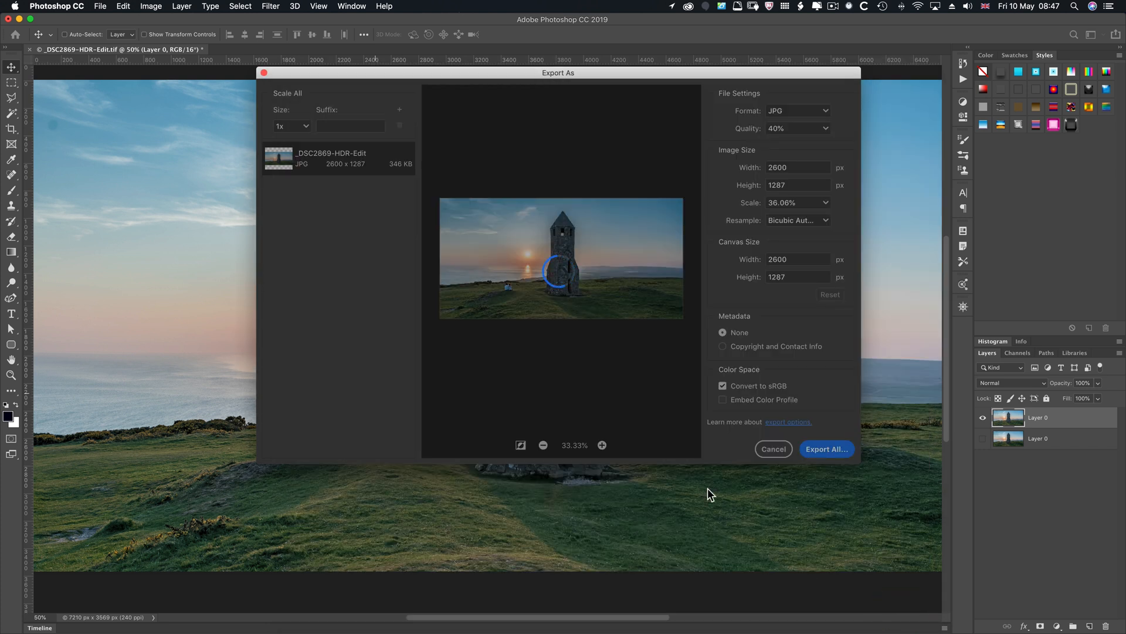
# Switch to Finder and preview the exported ps_DSC2869-HDR-Edit.jpg, then close the preview.
pyautogui.press('super+Tab')
pyautogui.press('super+Tab')
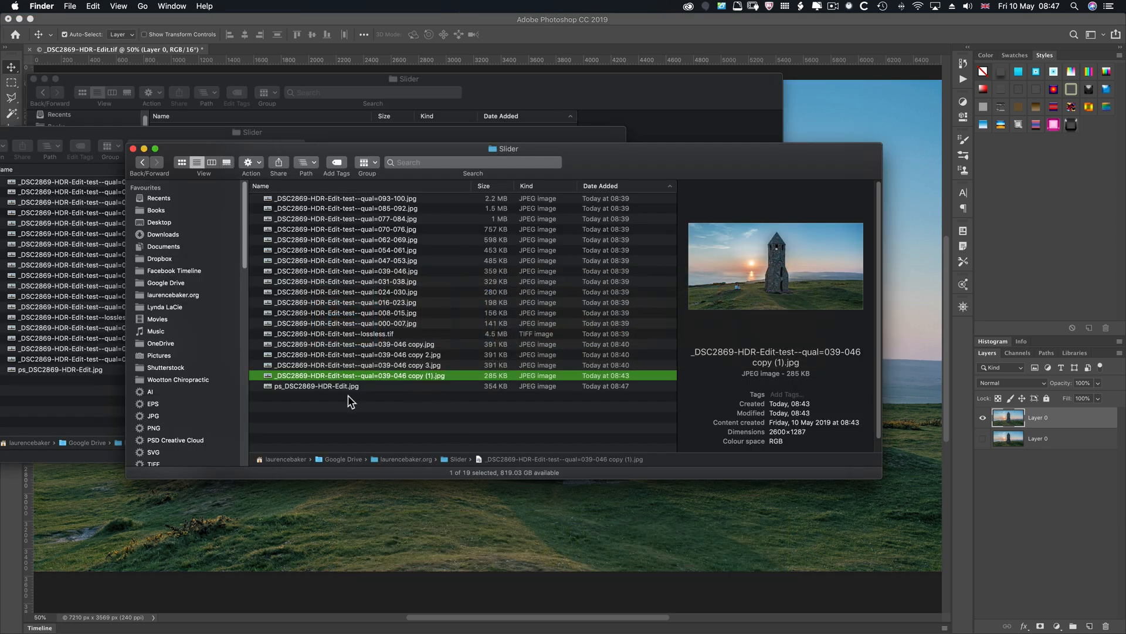
pyautogui.click(335, 386)
pyautogui.press('space')
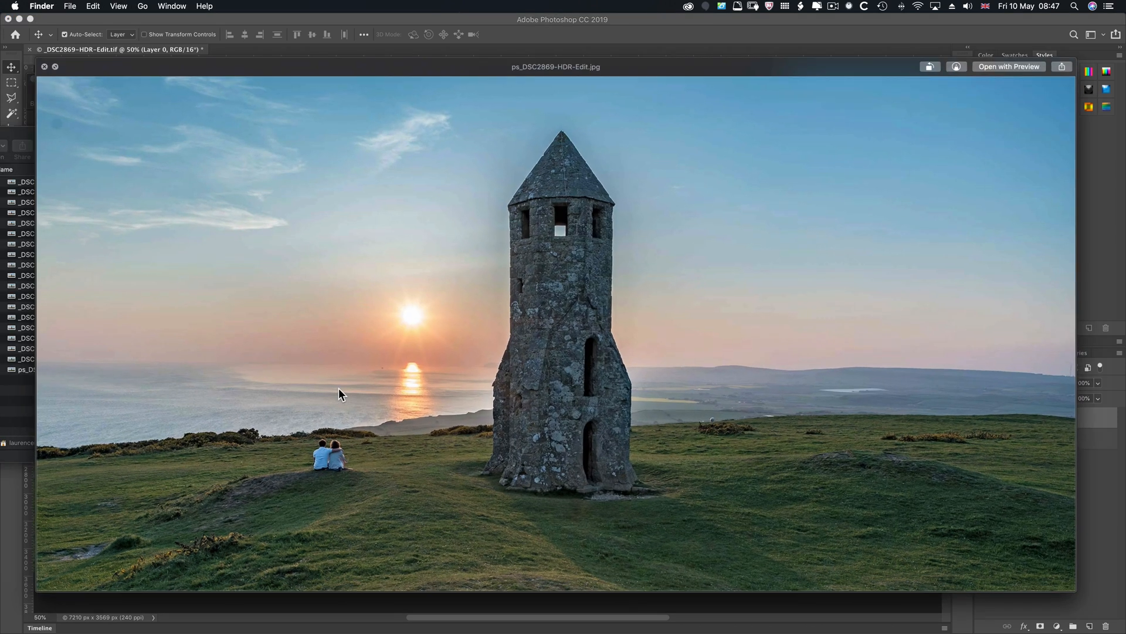
pyautogui.press('space')
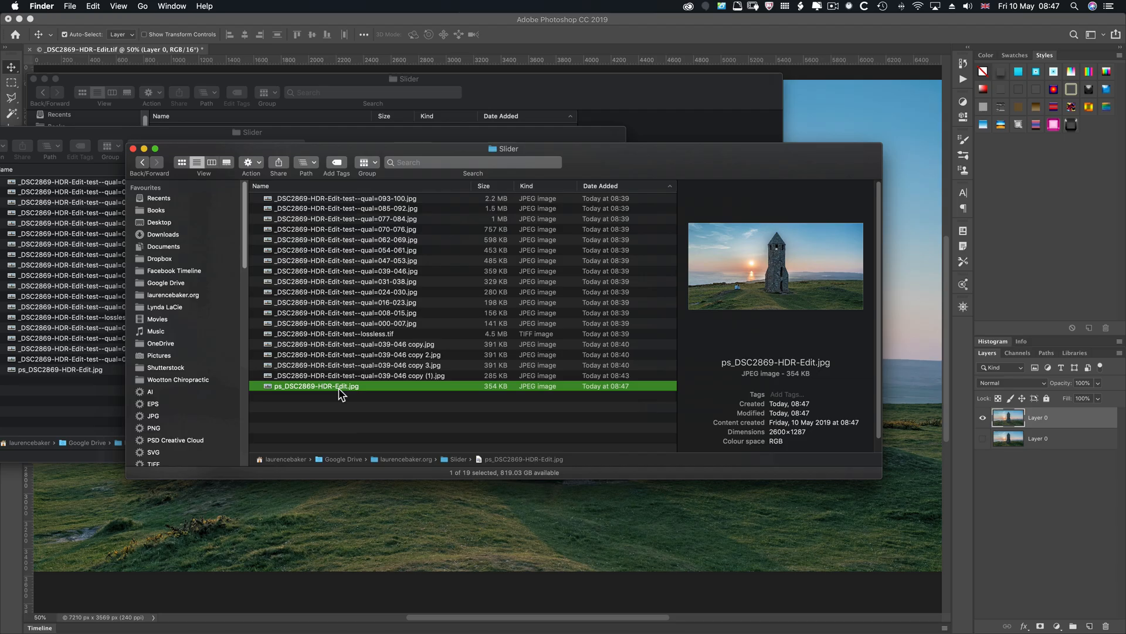
# Switch back to Squoosh in Chrome, replace the open image with ps_DSC2869-HDR-Edit.jpg and show the editor full screen.
pyautogui.press('super+Tab')
pyautogui.press('super+Tab')
pyautogui.press('super+Tab')
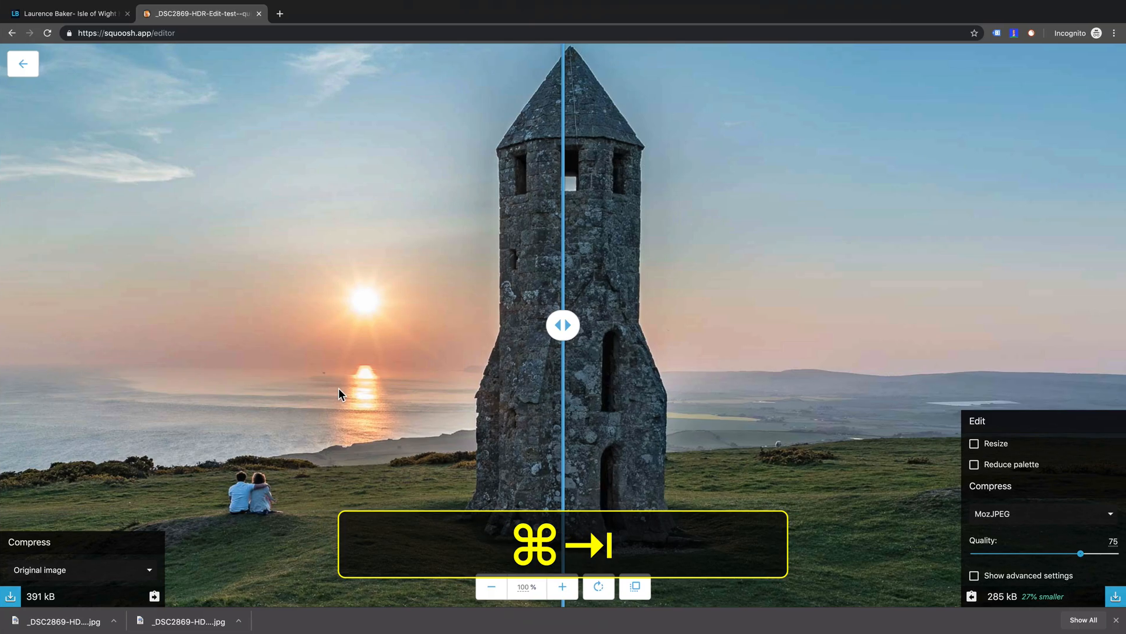
pyautogui.click(23, 64)
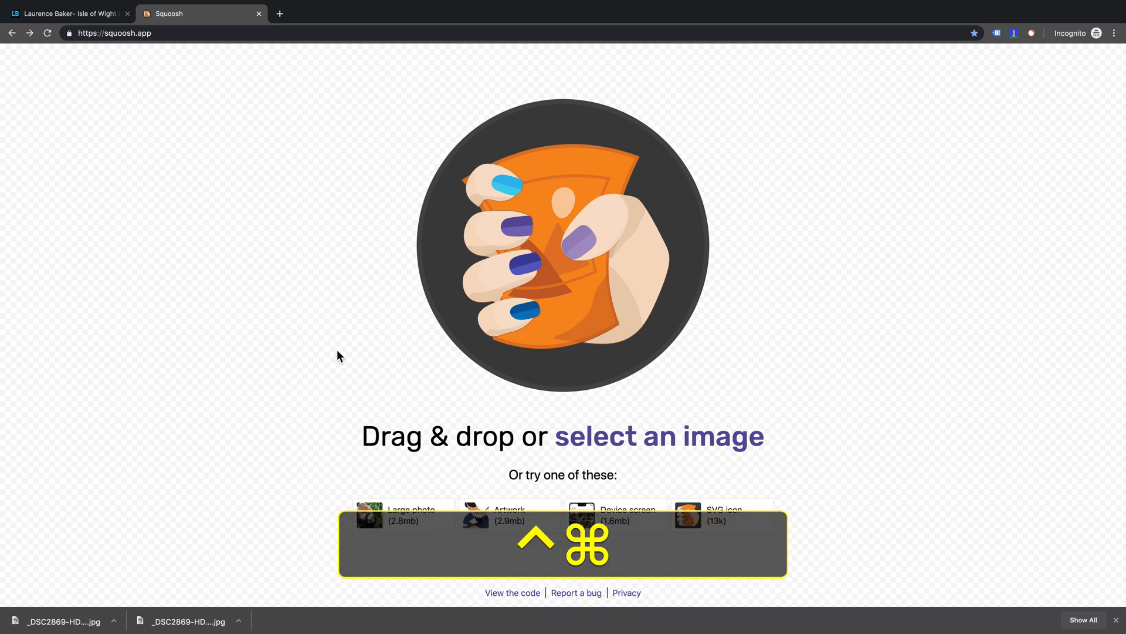
pyautogui.press('ctrl+super+f')
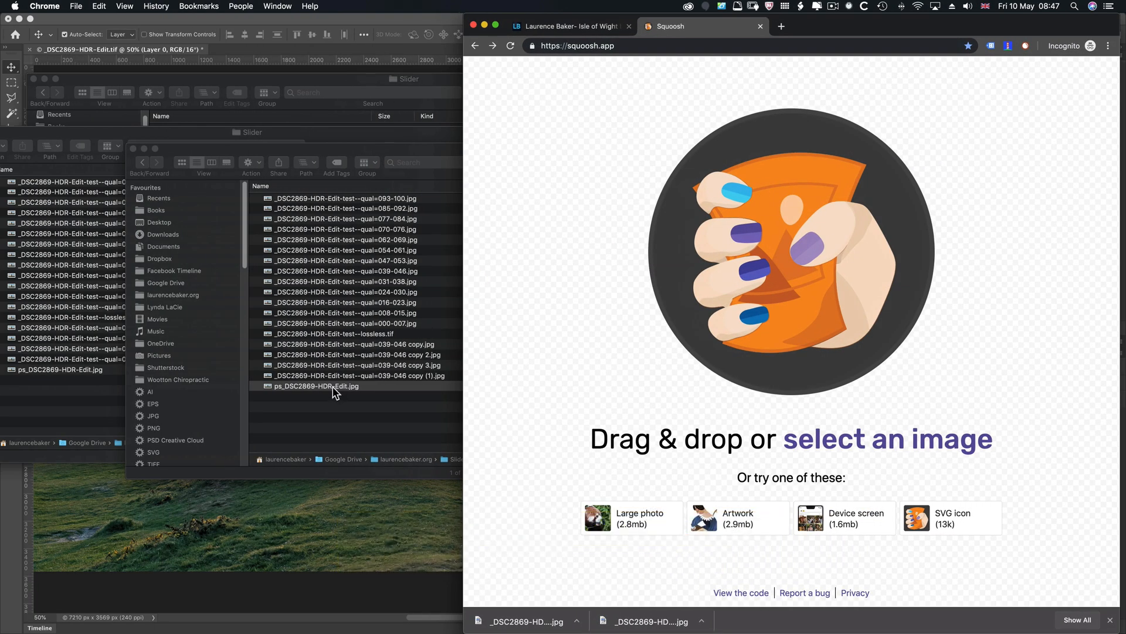
pyautogui.moveTo(332, 385); pyautogui.dragTo(803, 261)
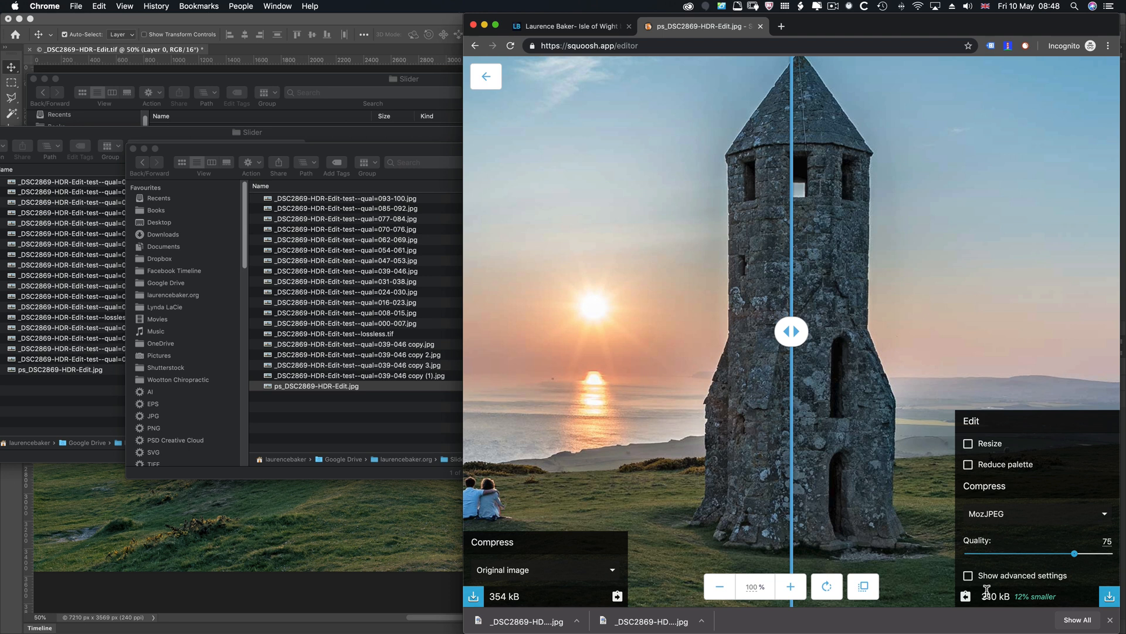
pyautogui.click(495, 26)
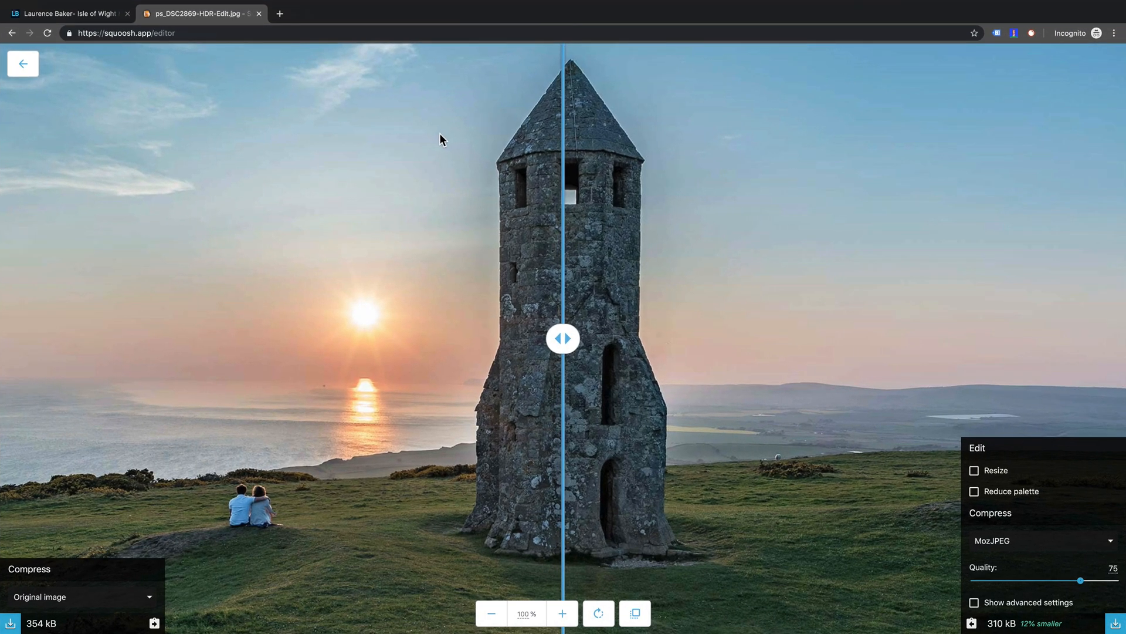